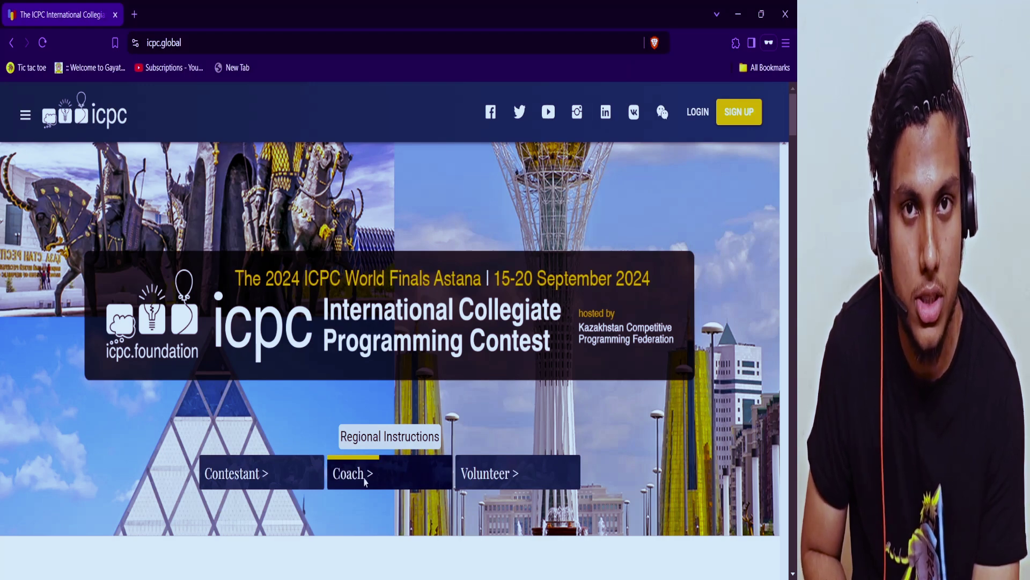
Read the Coach regional registration instructions, then go to the ICPC account sign-up page.
click(365, 481)
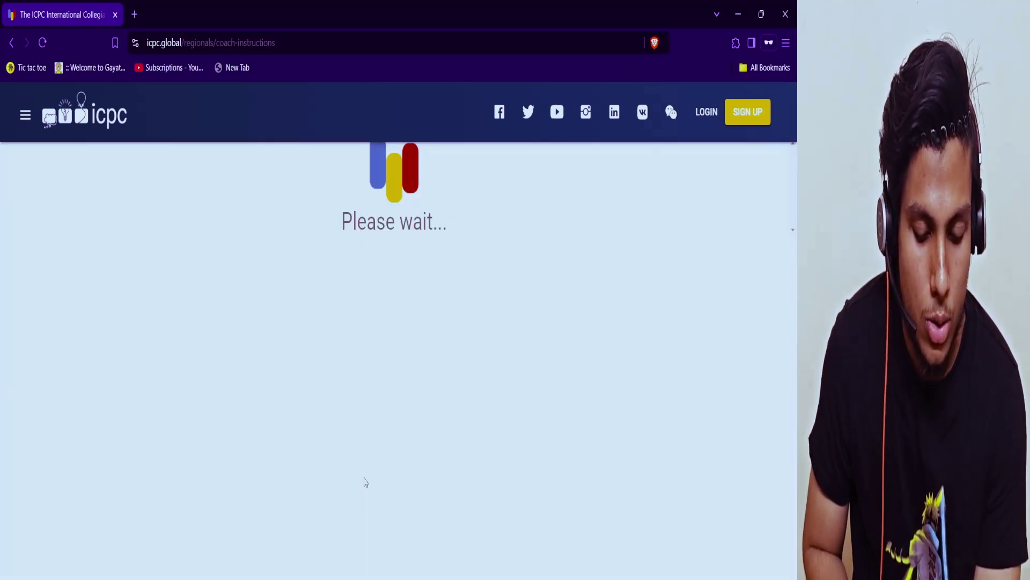
scroll(364, 481, down, 3)
scroll(365, 481, down, 3)
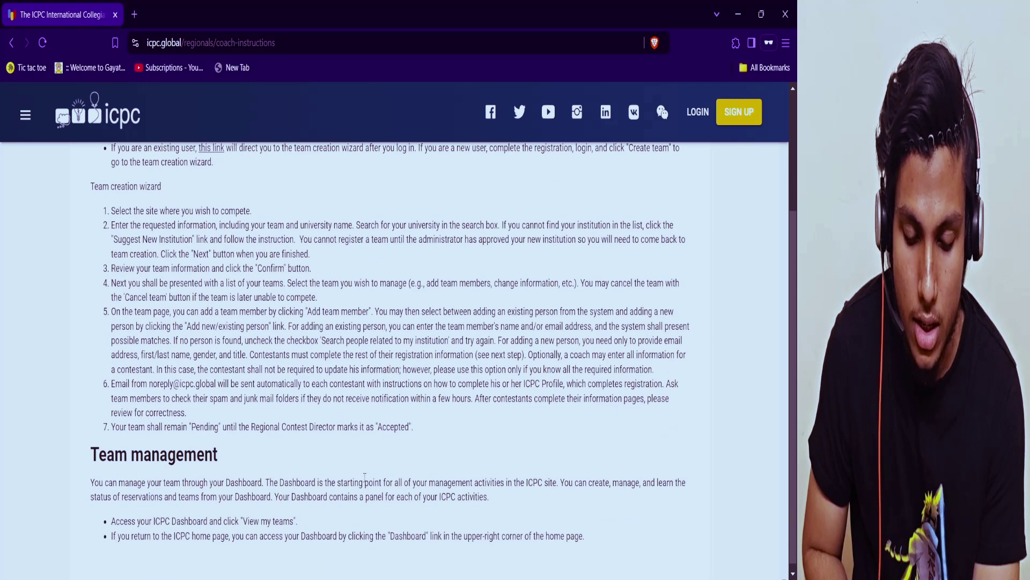
scroll(365, 482, down, 1)
scroll(365, 481, up, 2)
scroll(364, 482, down, 2)
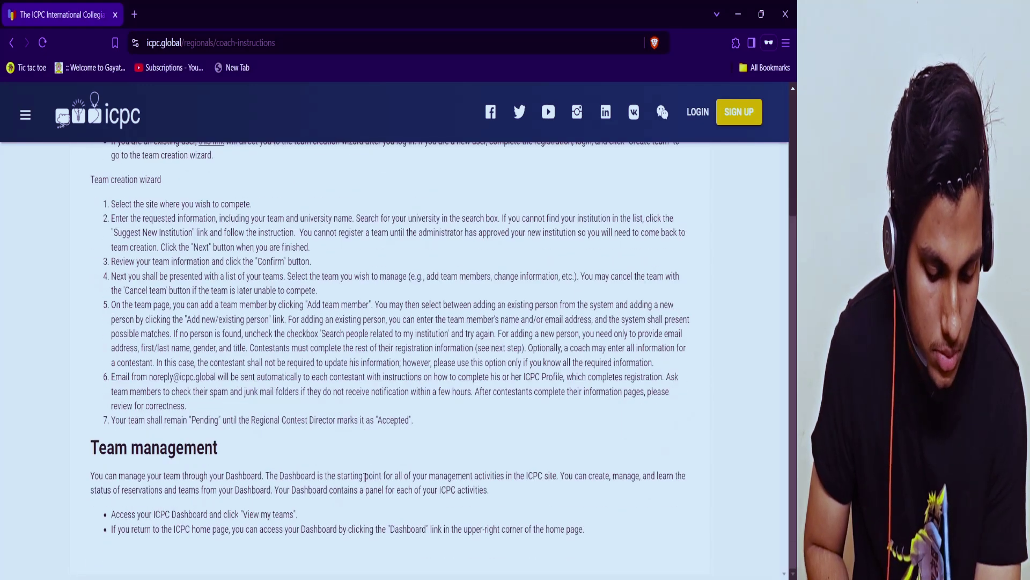
click(739, 111)
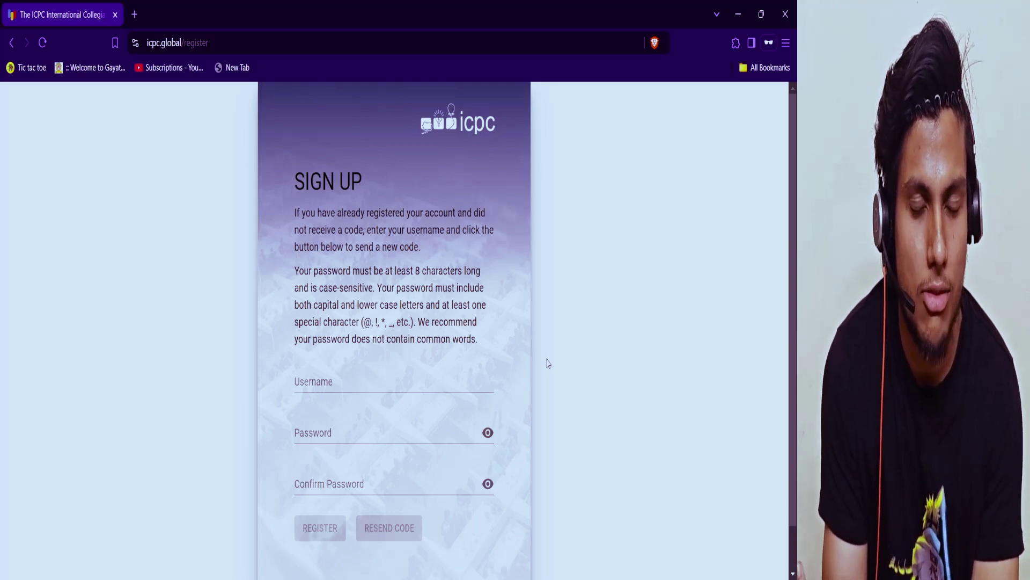
Register a coach account using the coach email as username and a confirmed password.
click(331, 381)
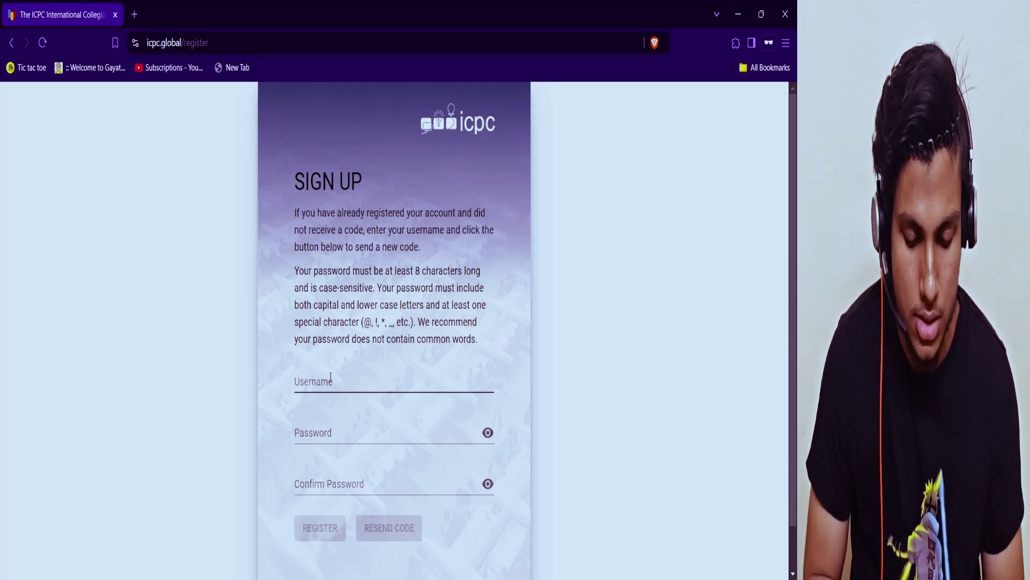
text([masked])
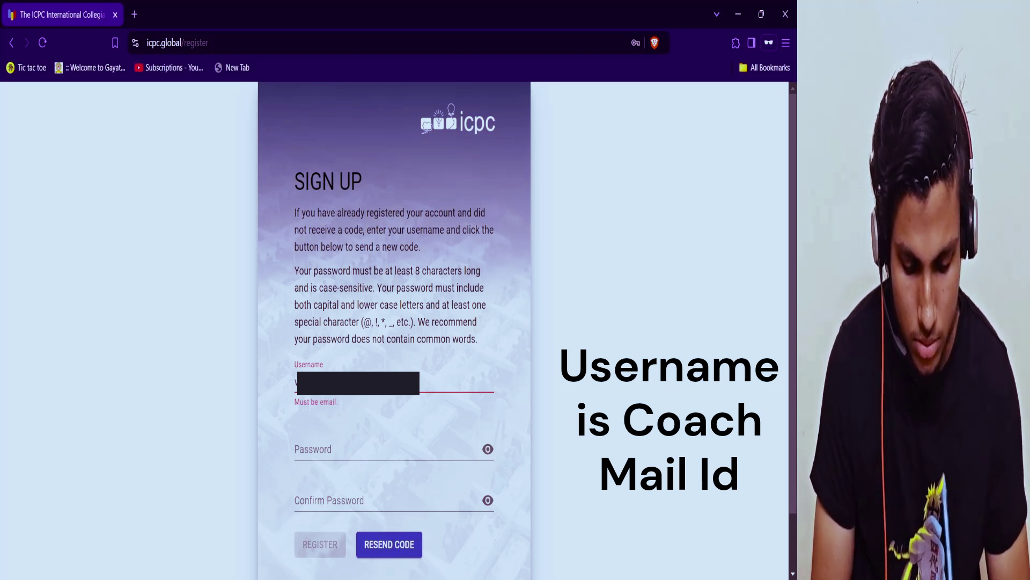
text([masked])
click(328, 436)
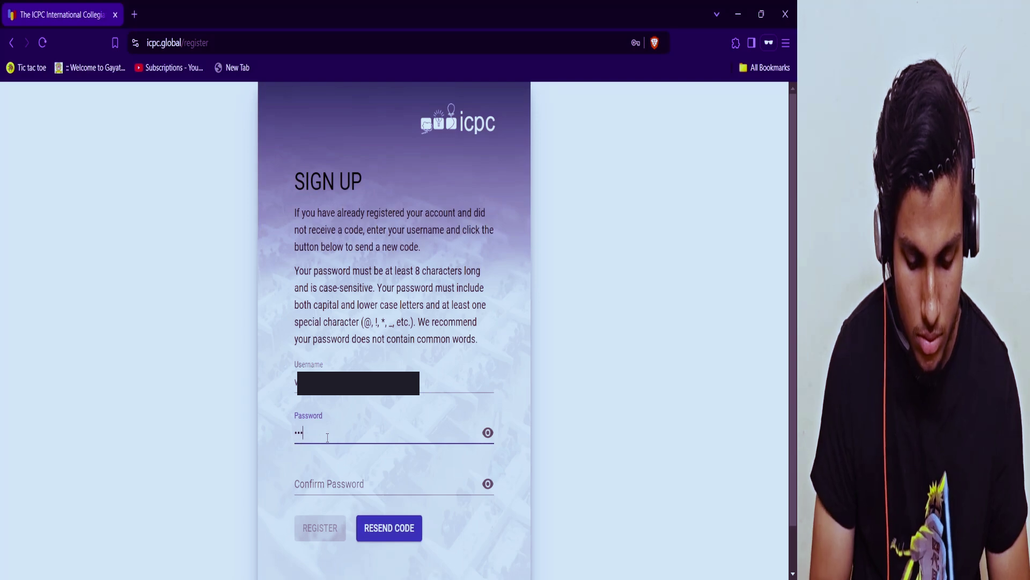
click(319, 483)
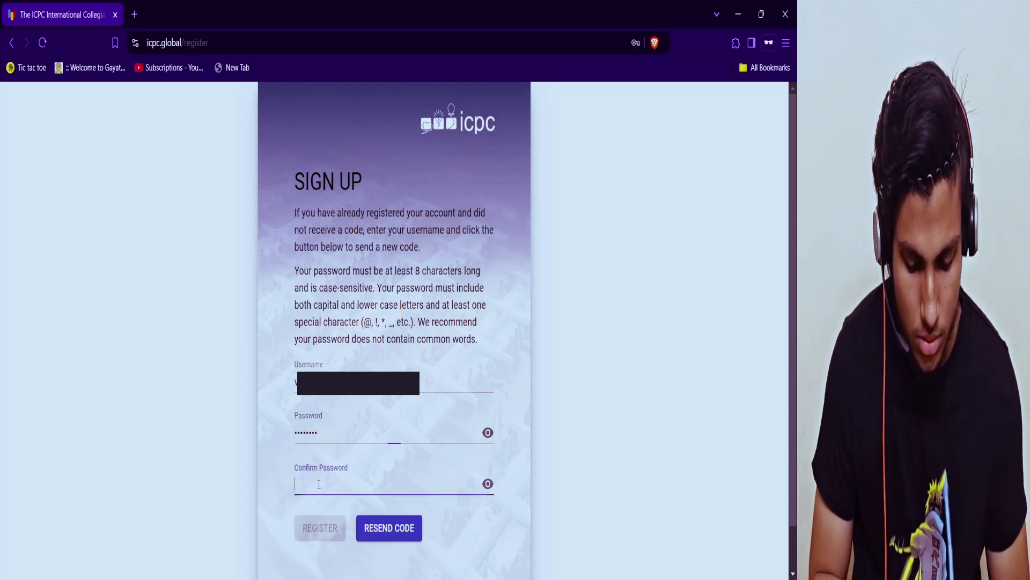
text([masked])
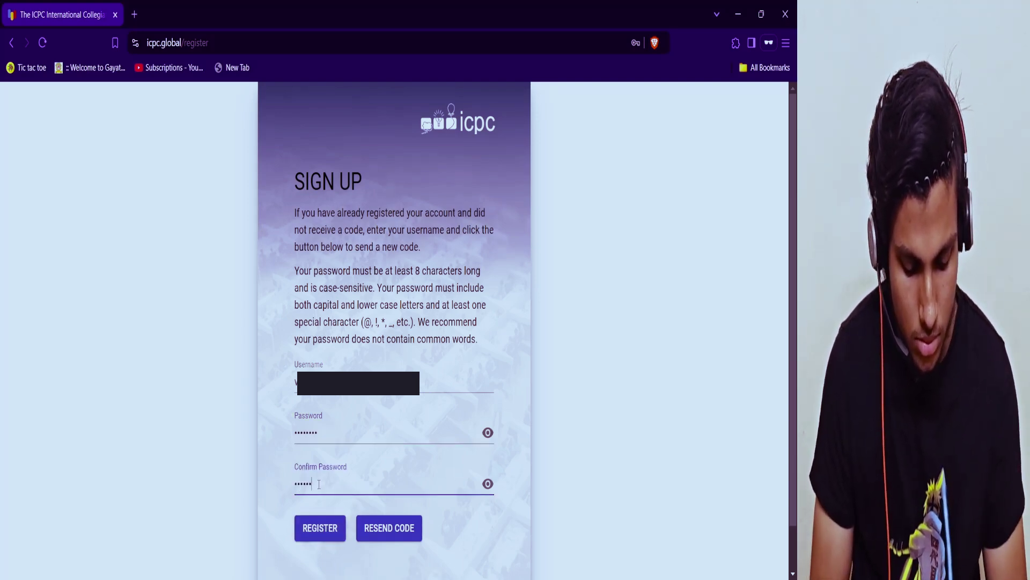
click(320, 527)
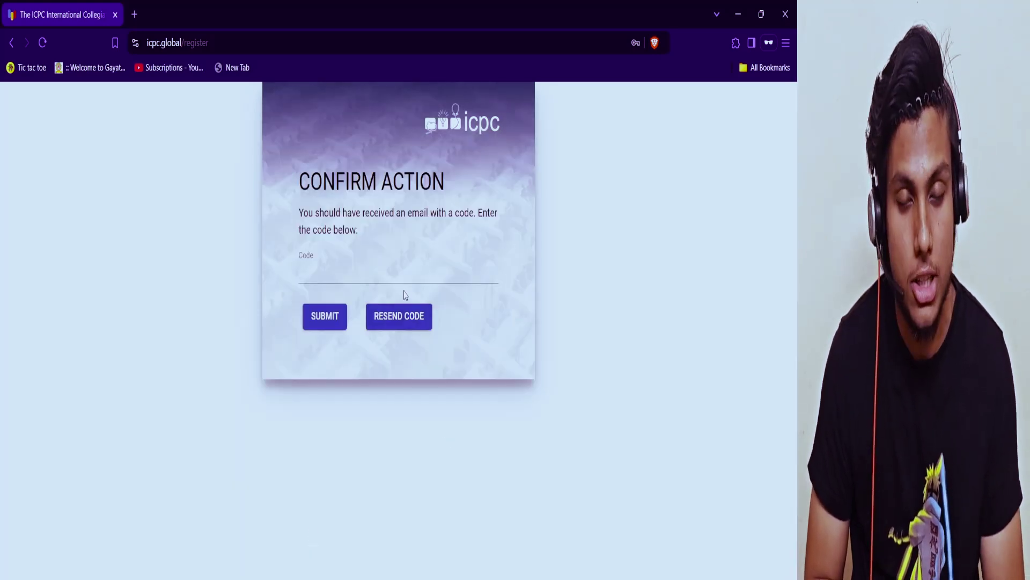
Paste the emailed verification code into the Code field and submit it.
click(350, 273)
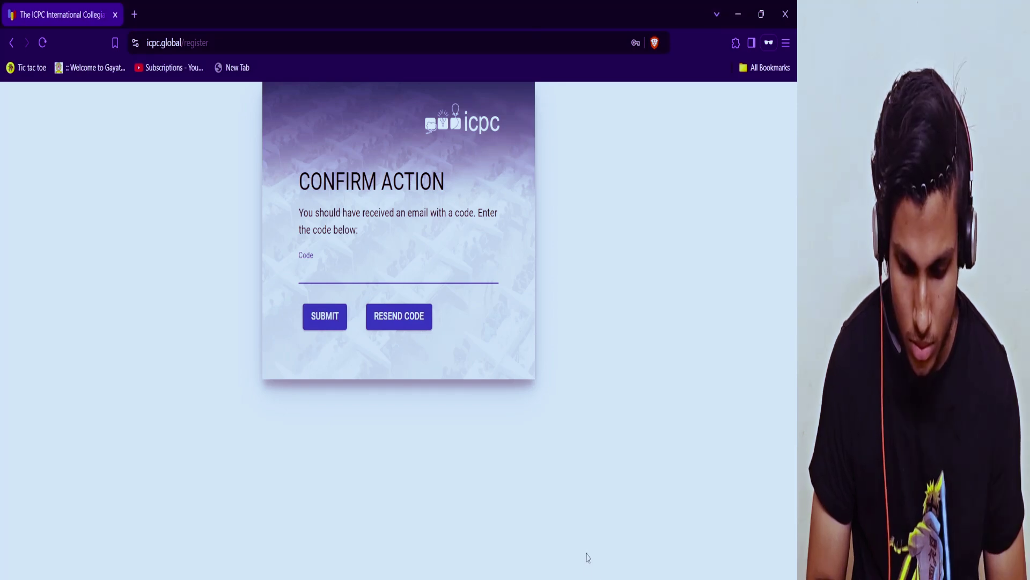
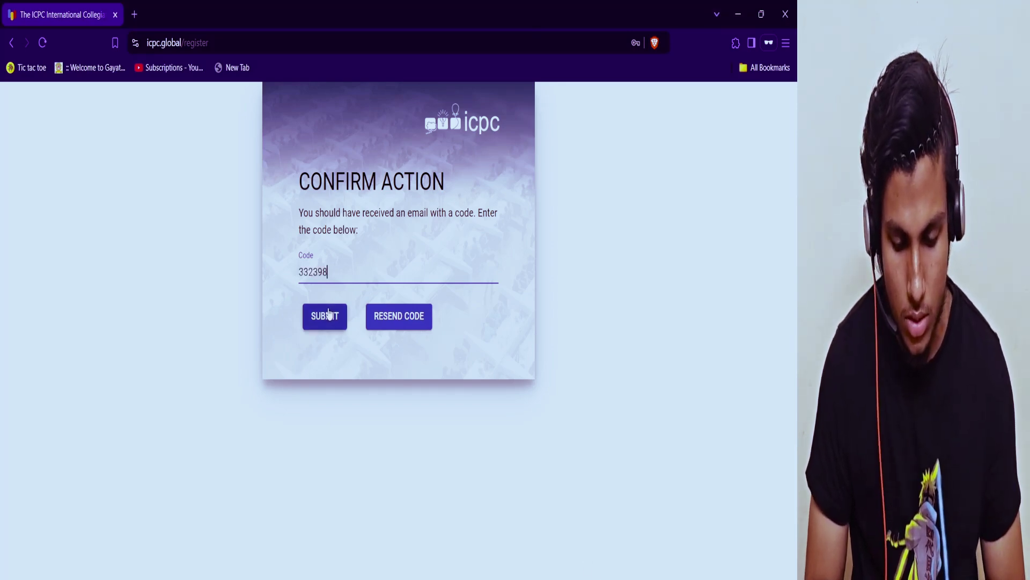
click(325, 317)
Log in with the new coach email username and password.
click(363, 292)
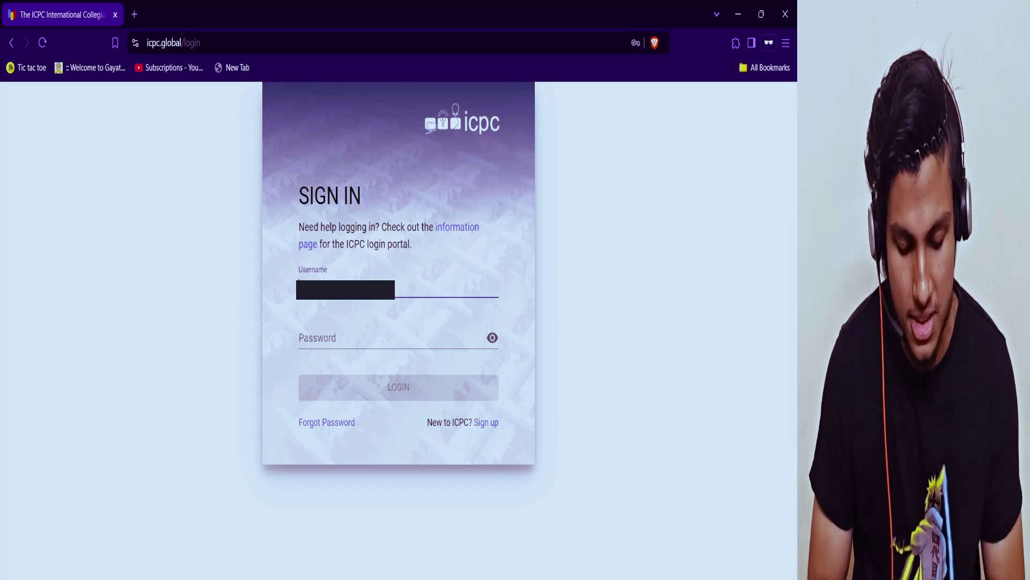
text(a)
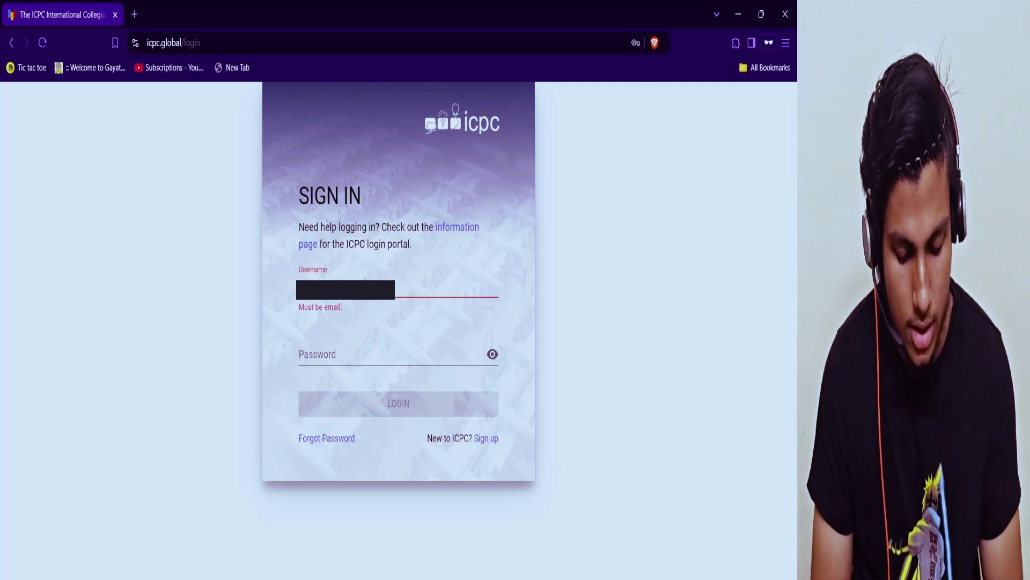
text(com)
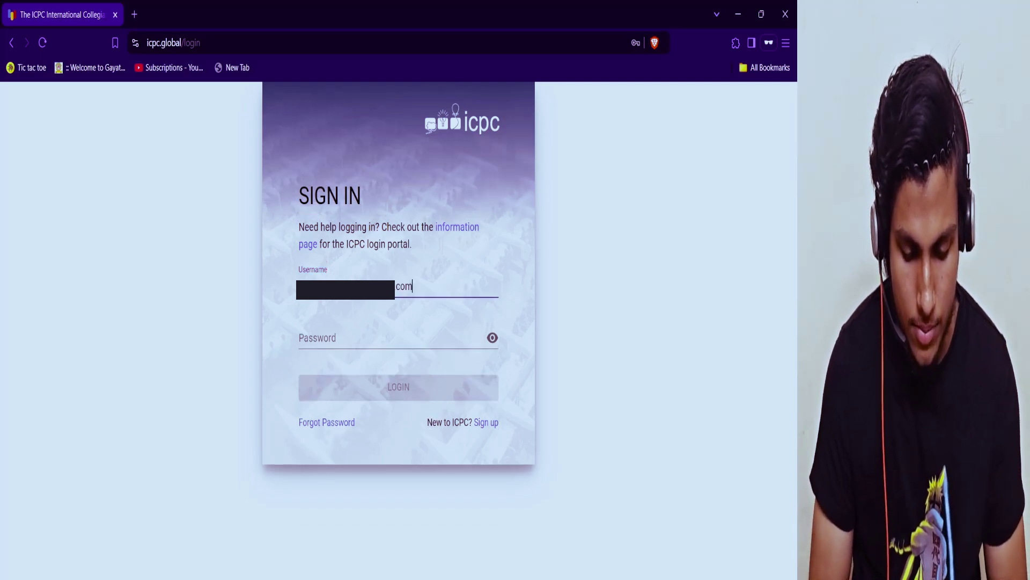
click(331, 349)
text(**)
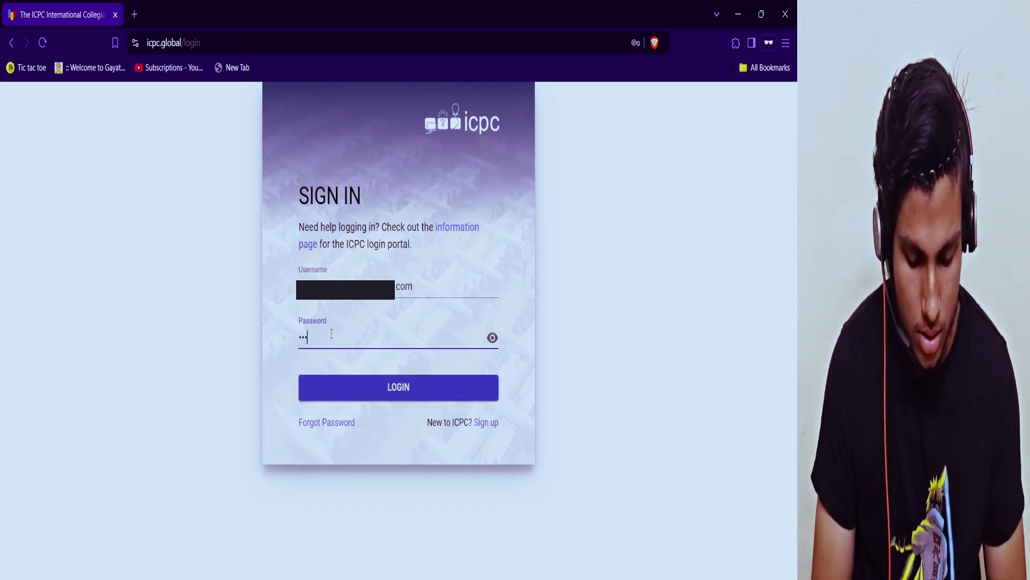
text(**)
click(343, 391)
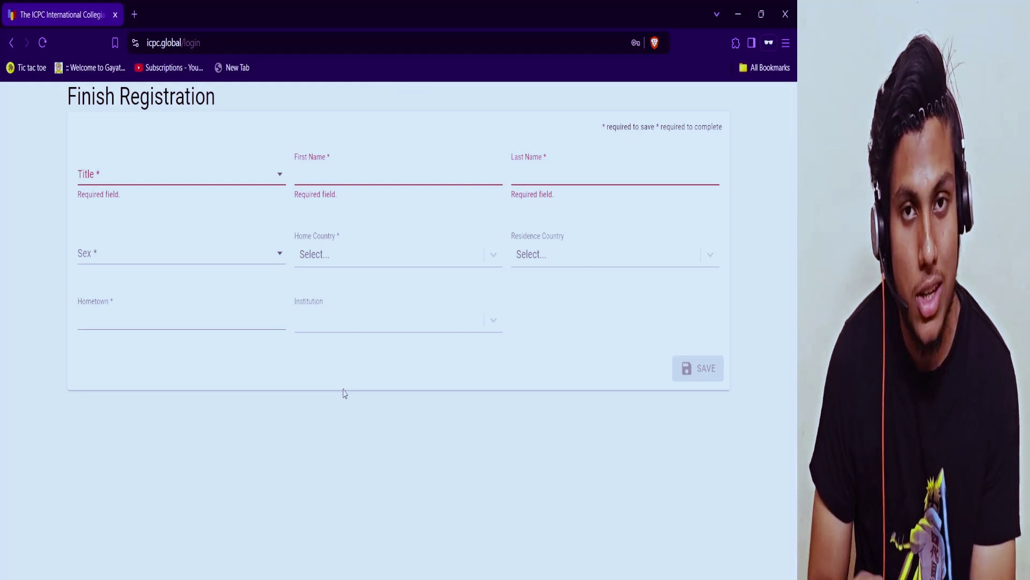
Set the profile title to Mr., enter the first name, and set sex to Male.
click(247, 174)
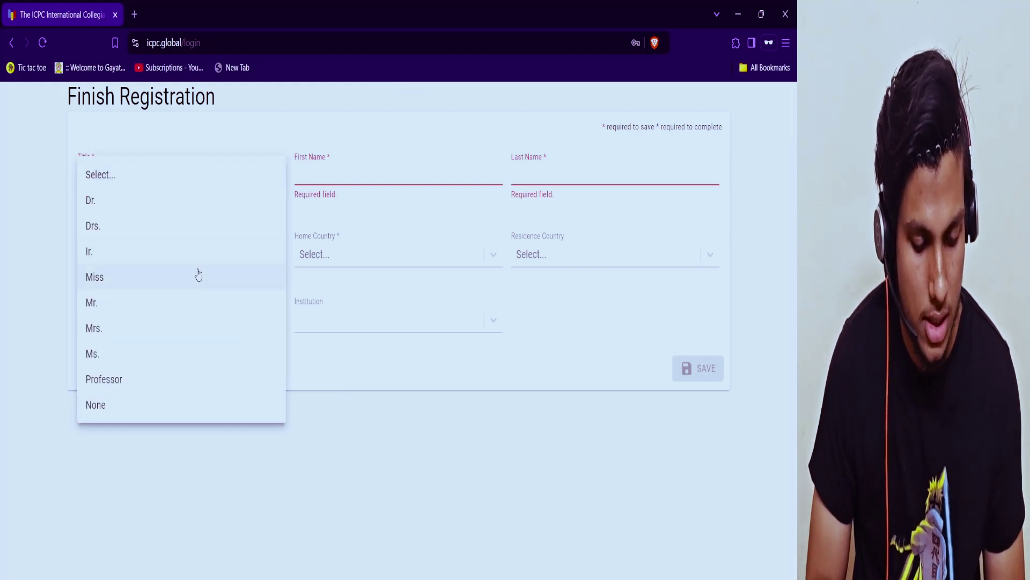
click(190, 303)
click(339, 176)
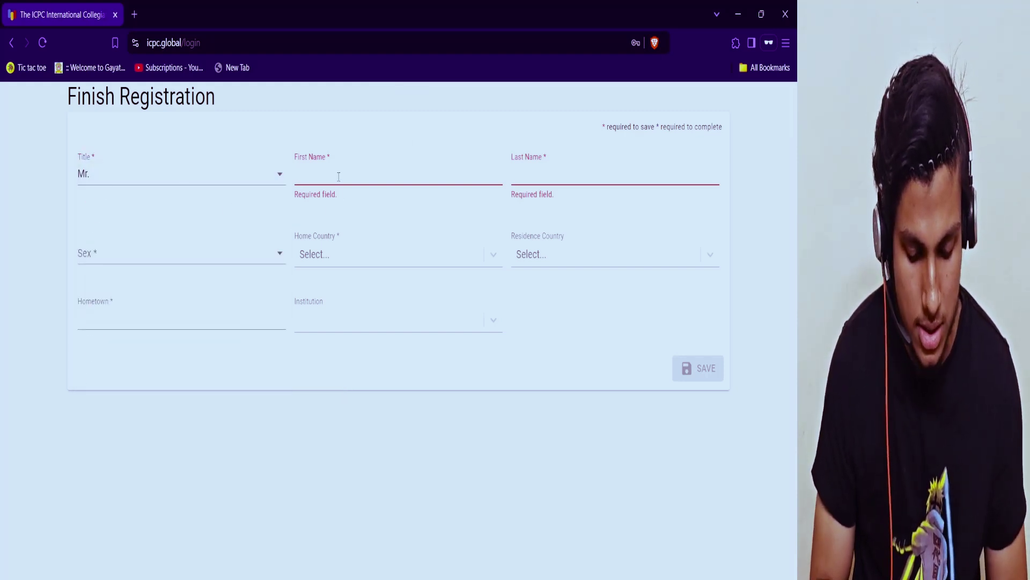
text(XXX)
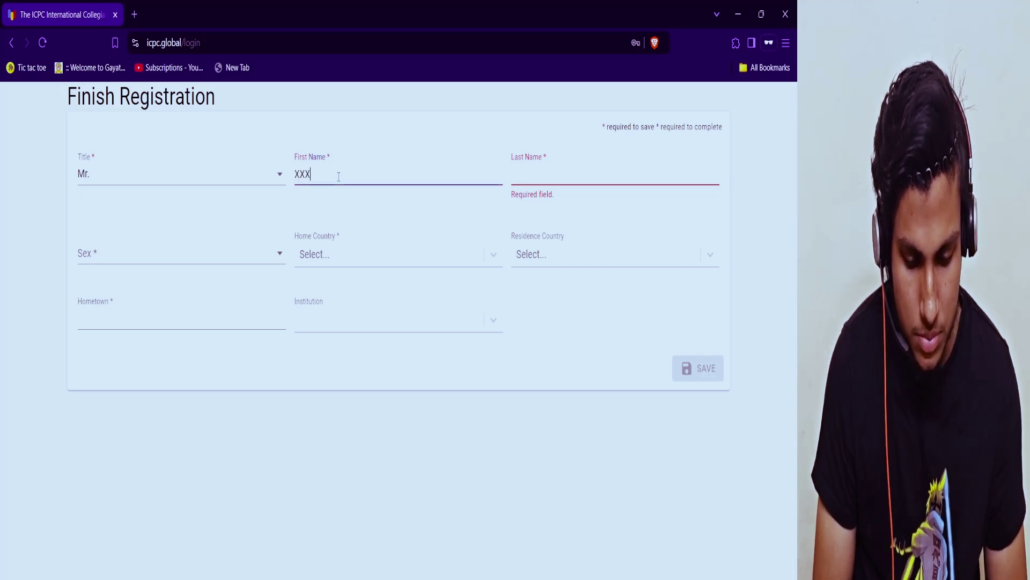
text(XXXX)
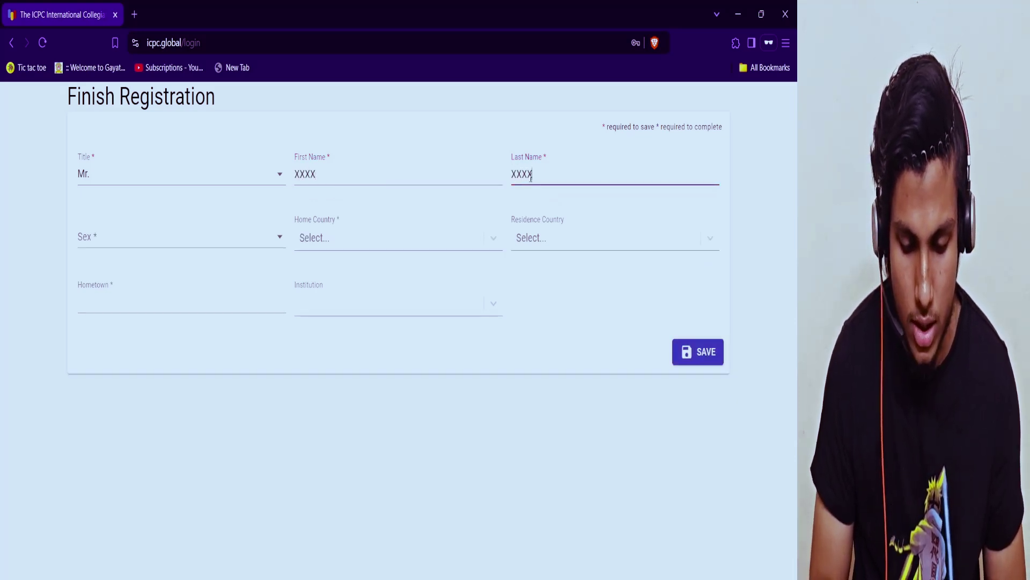
click(173, 253)
click(150, 290)
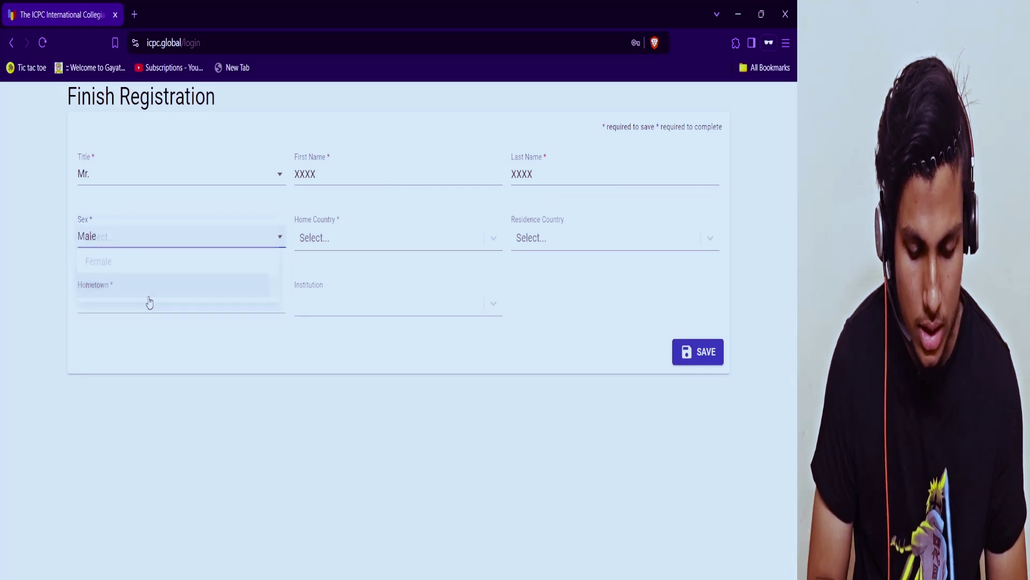
Set India as both the home country and the residence country.
click(343, 237)
text(ind)
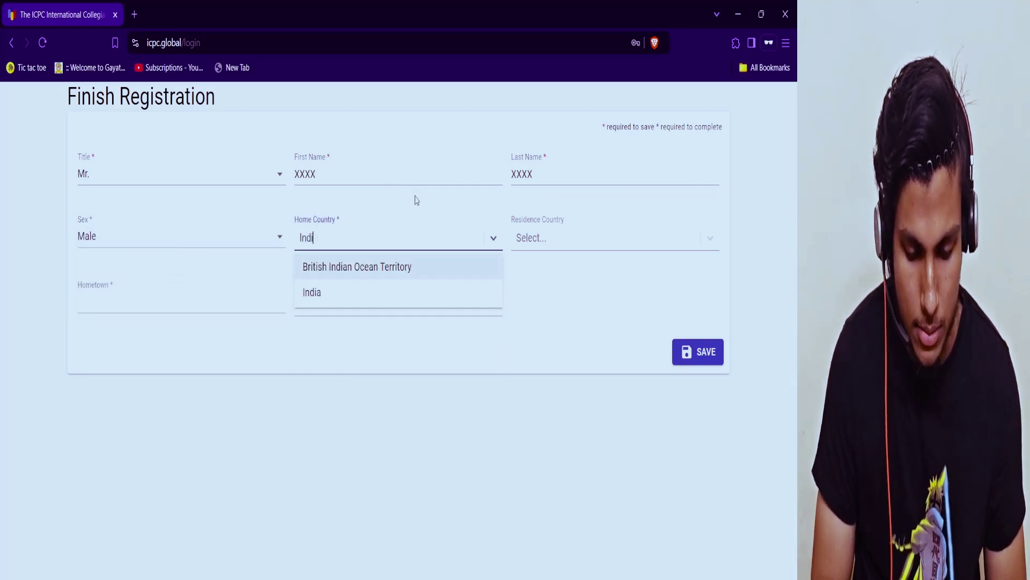
click(394, 304)
click(367, 239)
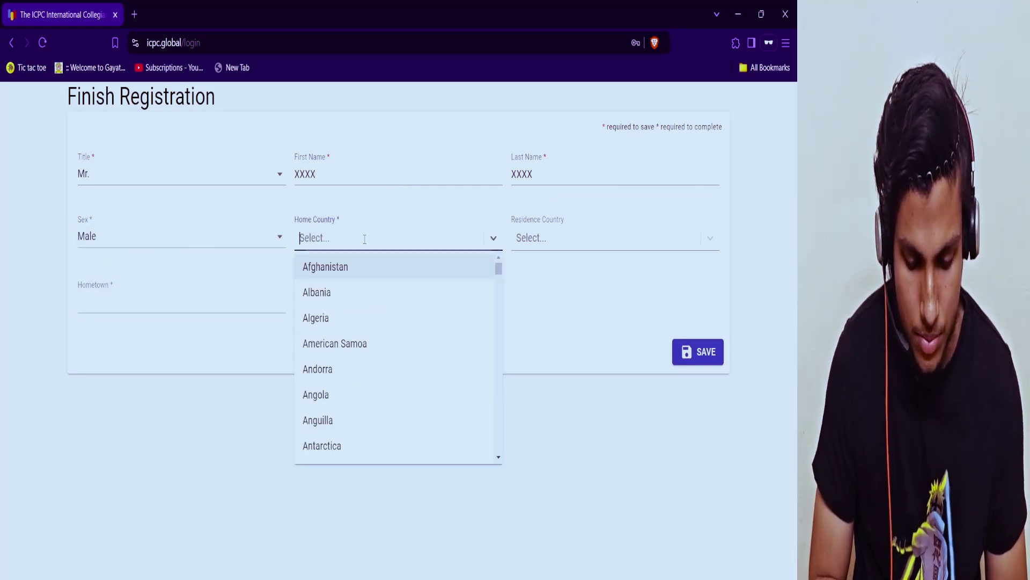
text(ind)
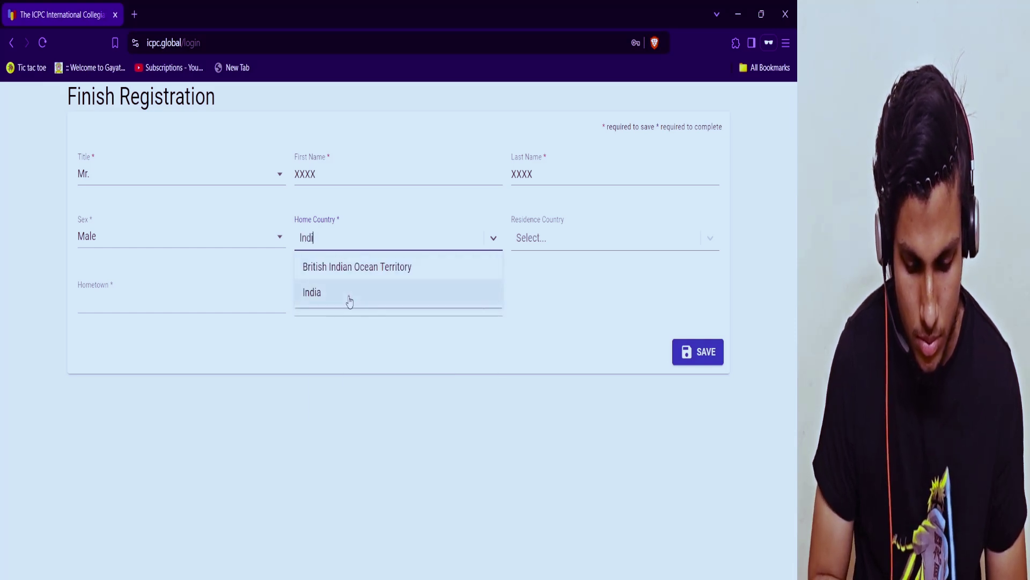
click(346, 292)
click(562, 235)
text(ind)
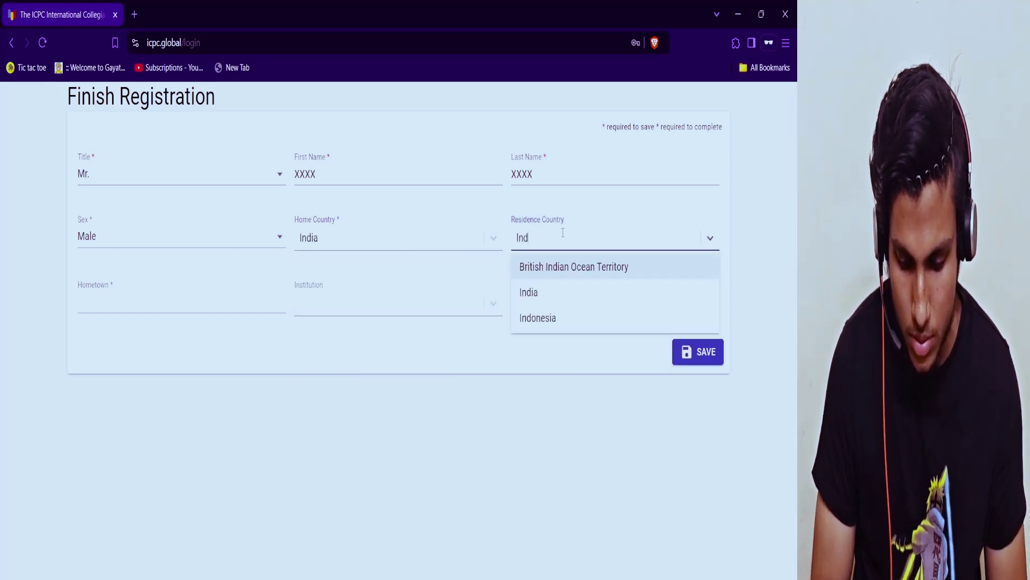
click(540, 292)
Choose Gayatri Vidya Parishad as institution, enter the hometown, and save the profile.
click(435, 306)
text(Ga)
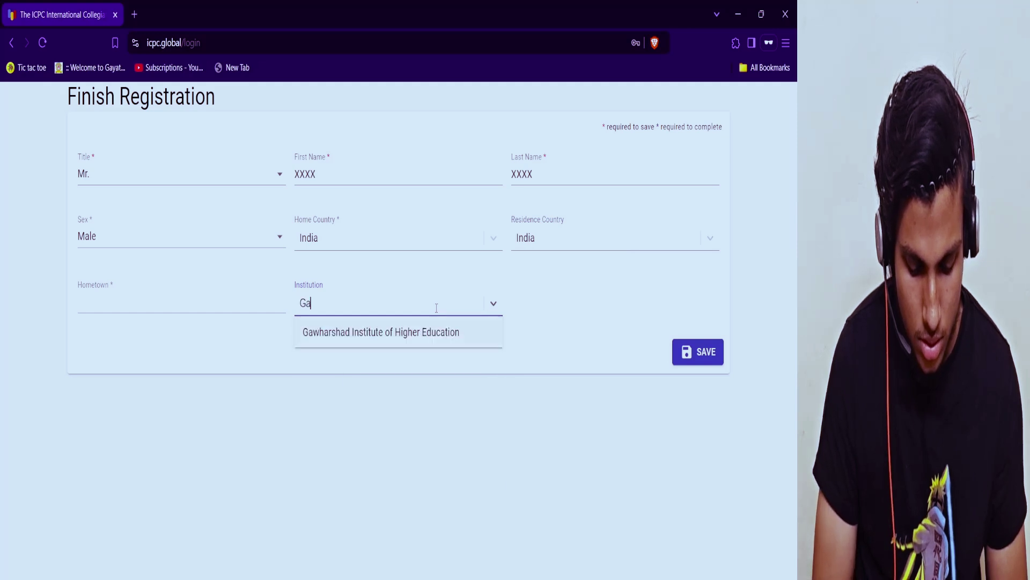
text(yat)
click(403, 358)
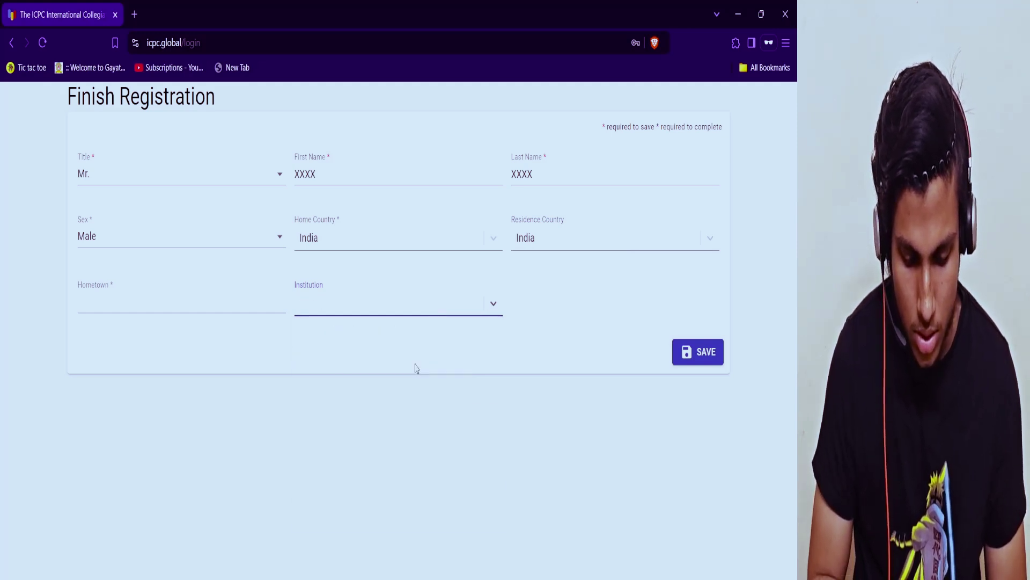
click(229, 306)
text(Vis)
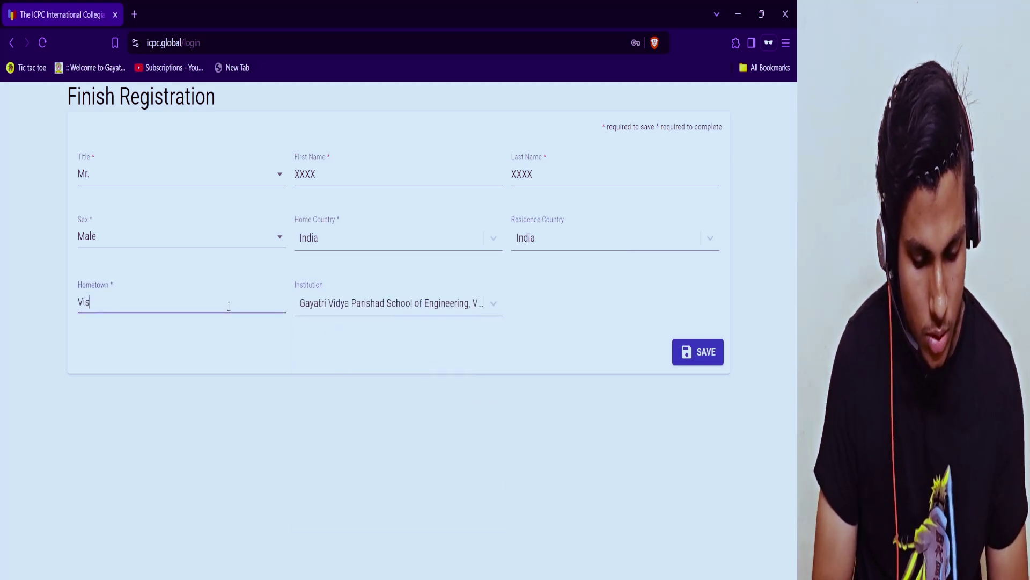
key(BackSpace)
key(BackSpace)
text(akhapatna)
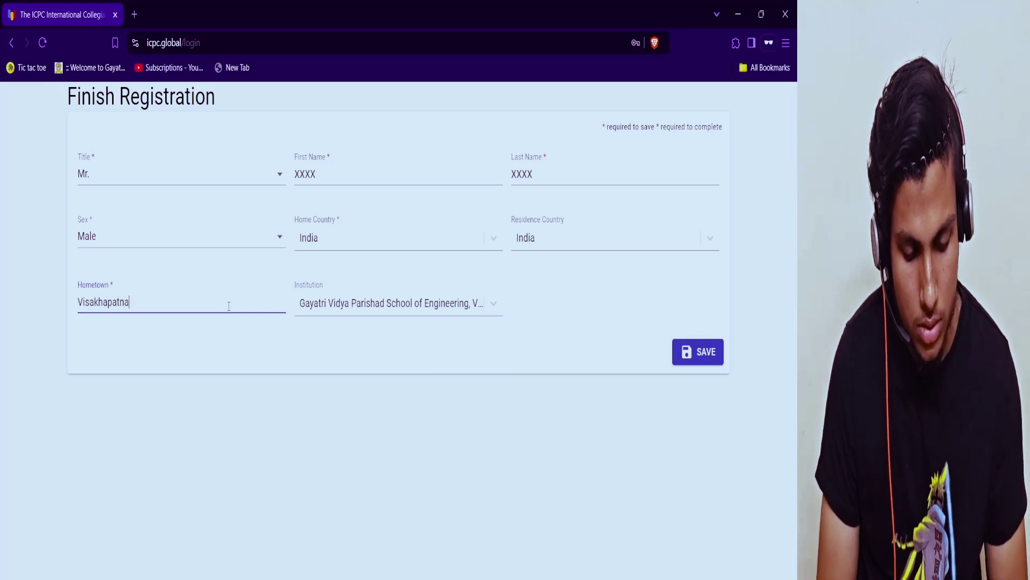
text(m)
click(697, 351)
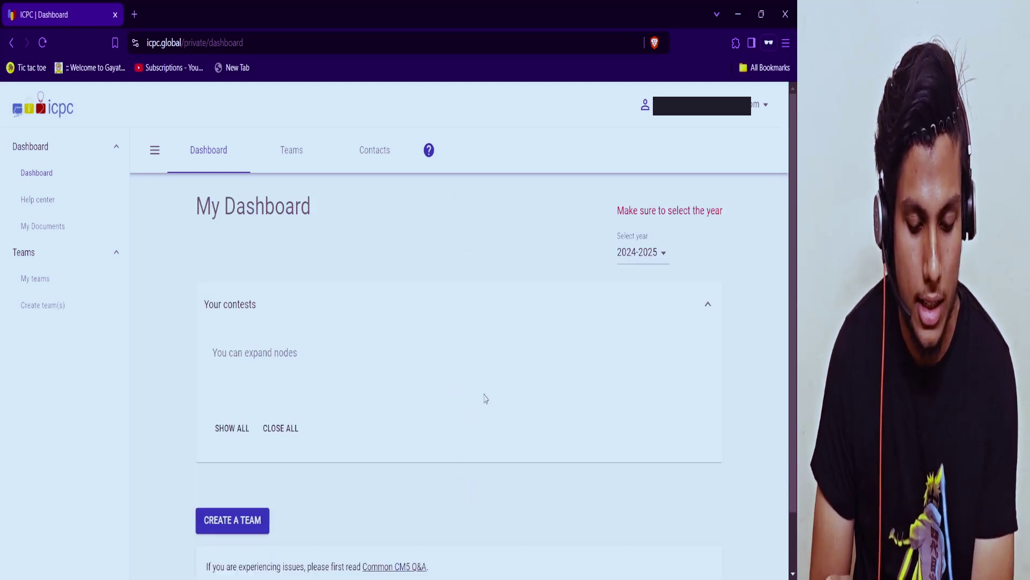
scroll(484, 398, down, 1)
scroll(485, 398, up, 1)
scroll(484, 398, up, 1)
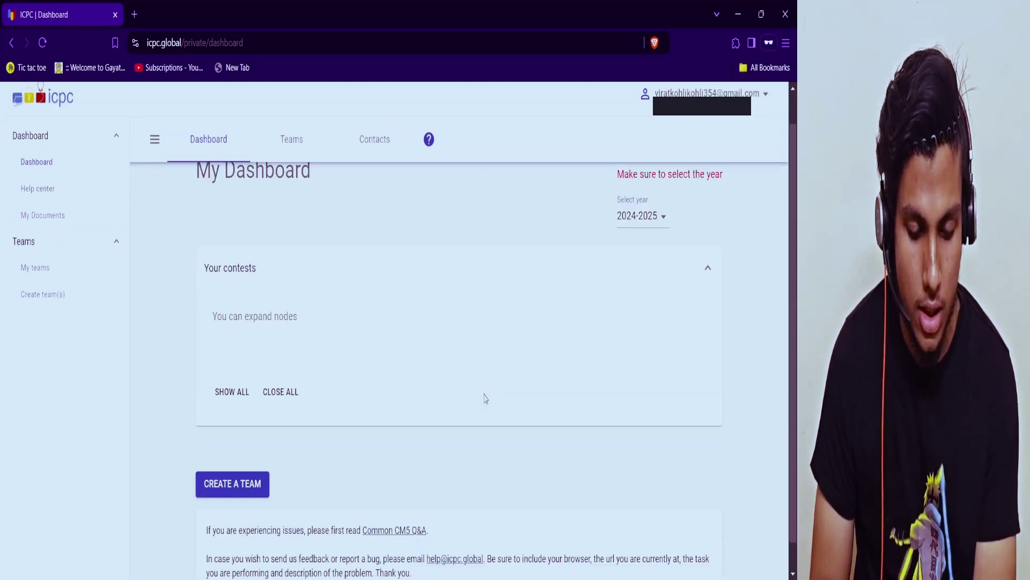
scroll(485, 398, down, 1)
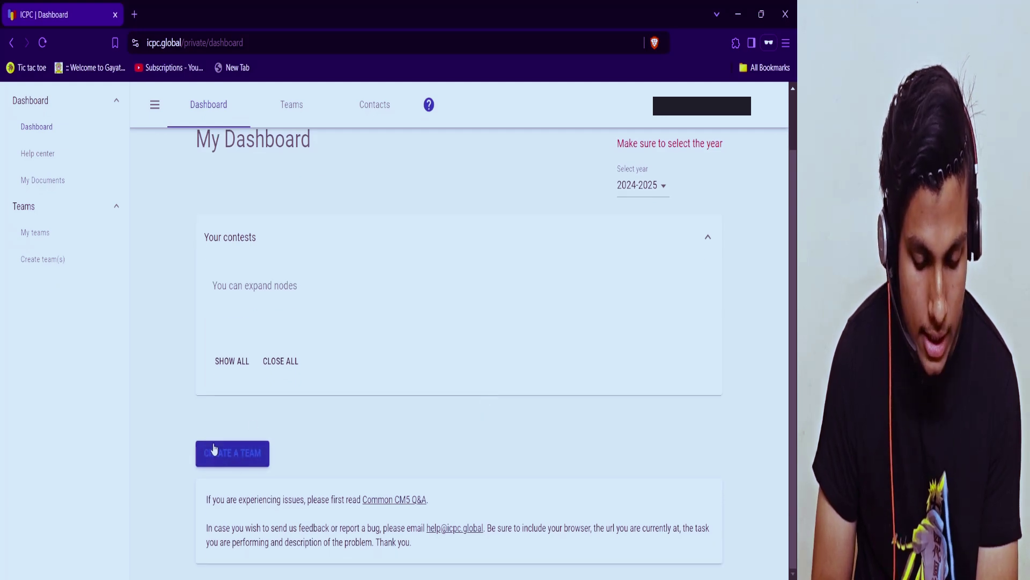
Start a new team from My Dashboard and pick the Asia West Continent region.
click(232, 453)
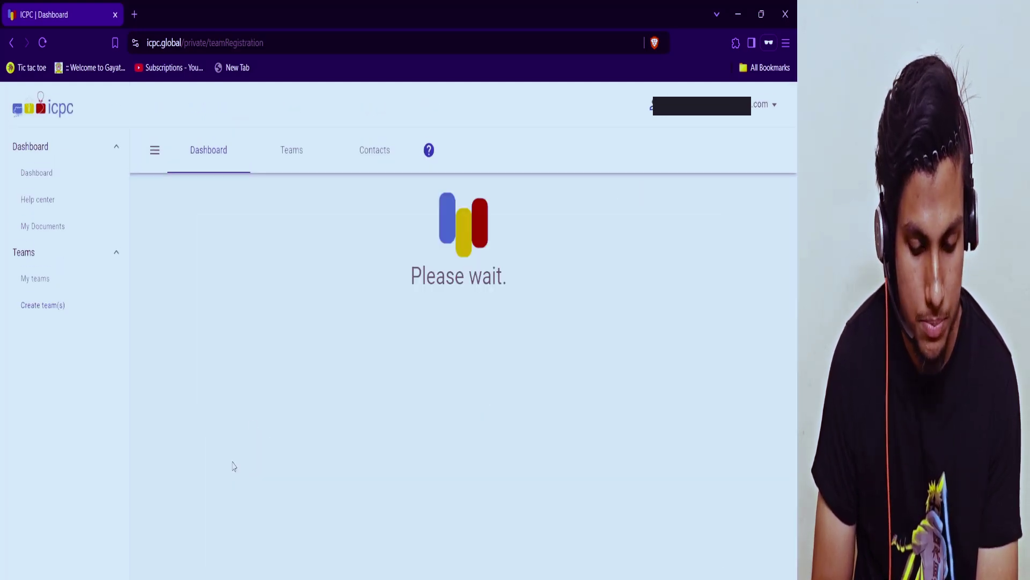
scroll(234, 466, down, 1)
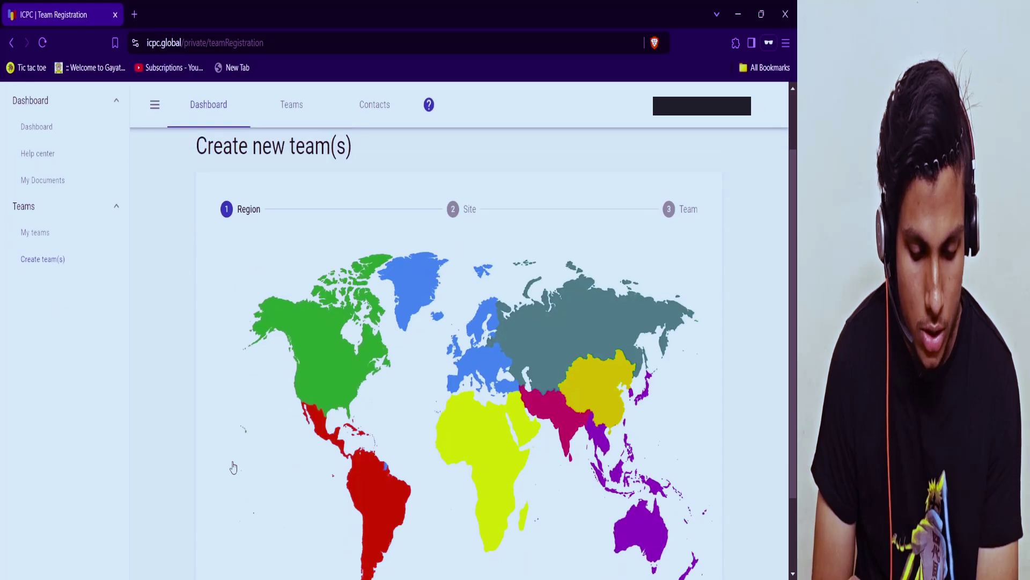
scroll(233, 466, down, 1)
scroll(234, 466, down, 1)
scroll(234, 467, down, 1)
scroll(234, 467, up, 2)
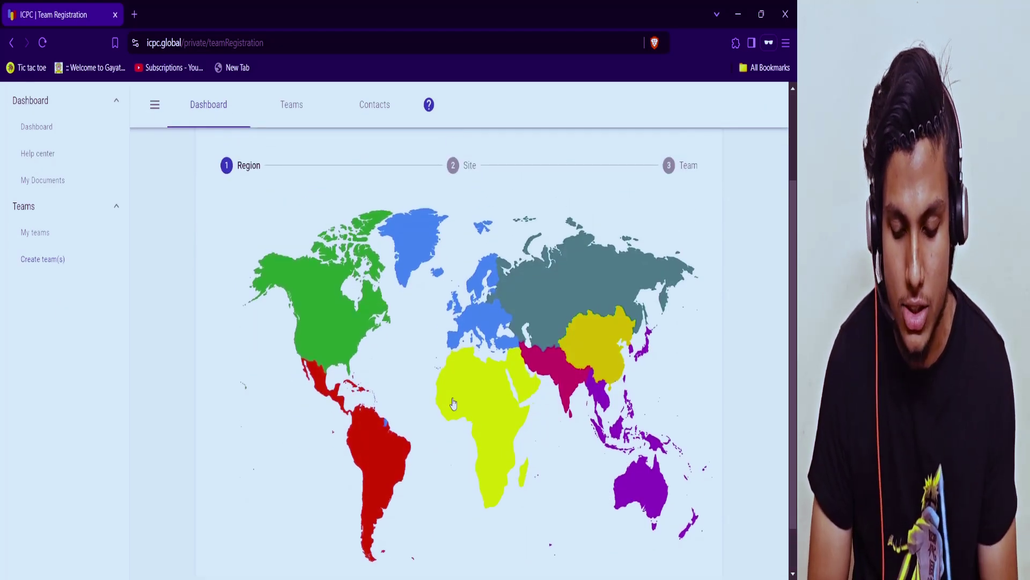
mouse_move(568, 389)
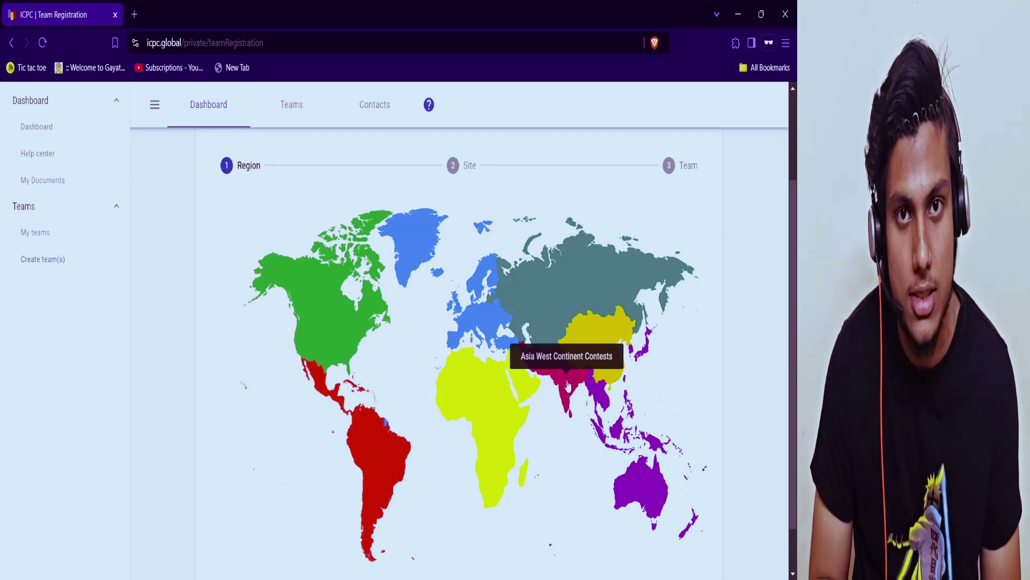
click(567, 387)
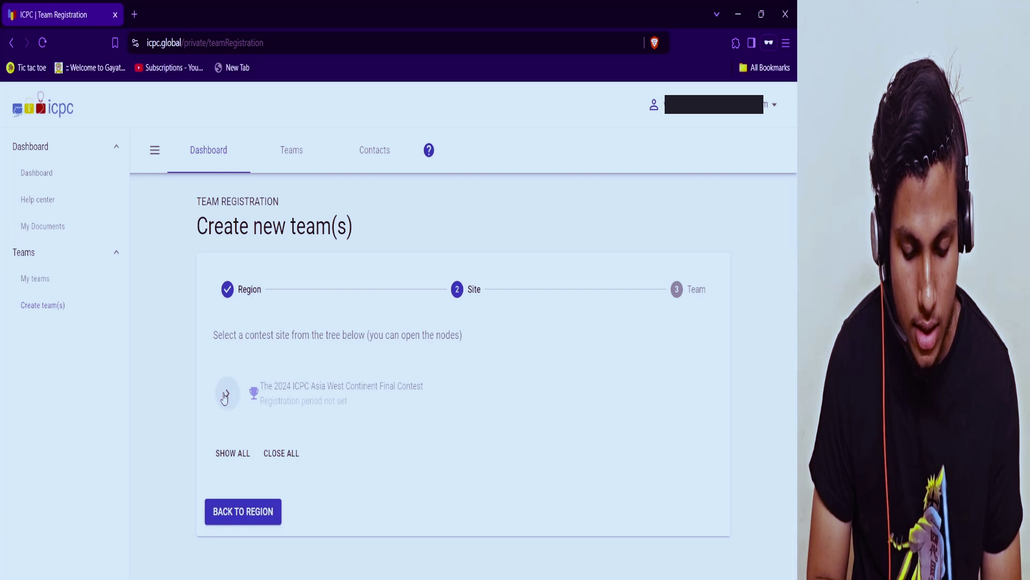
Expand Asia West Final, Amritapuri Multisite Regional and Amritapuri First Round; choose Preliminary Online Round.
click(226, 395)
scroll(398, 420, down, 5)
scroll(397, 420, up, 2)
scroll(397, 420, down, 3)
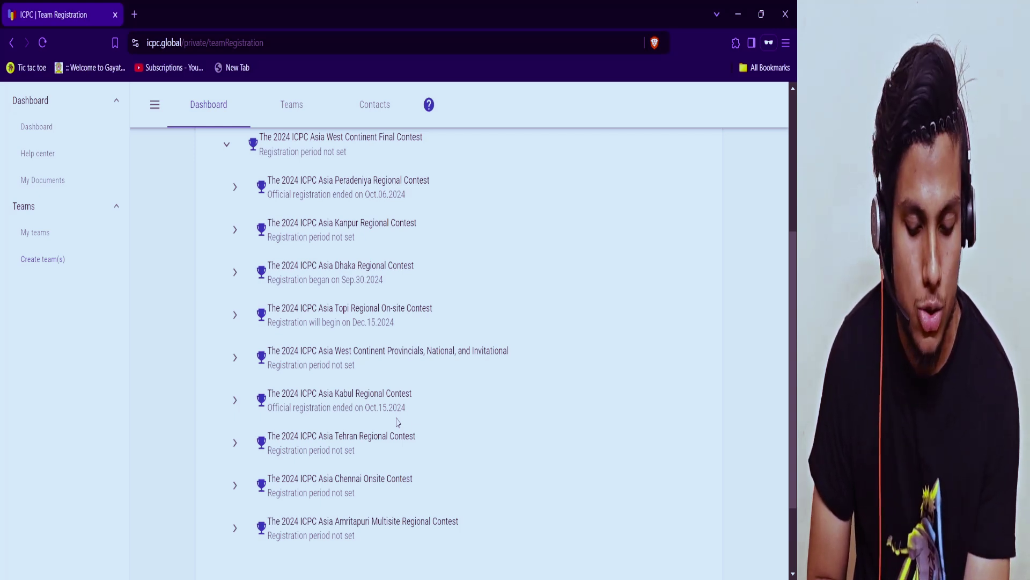
scroll(398, 420, down, 1)
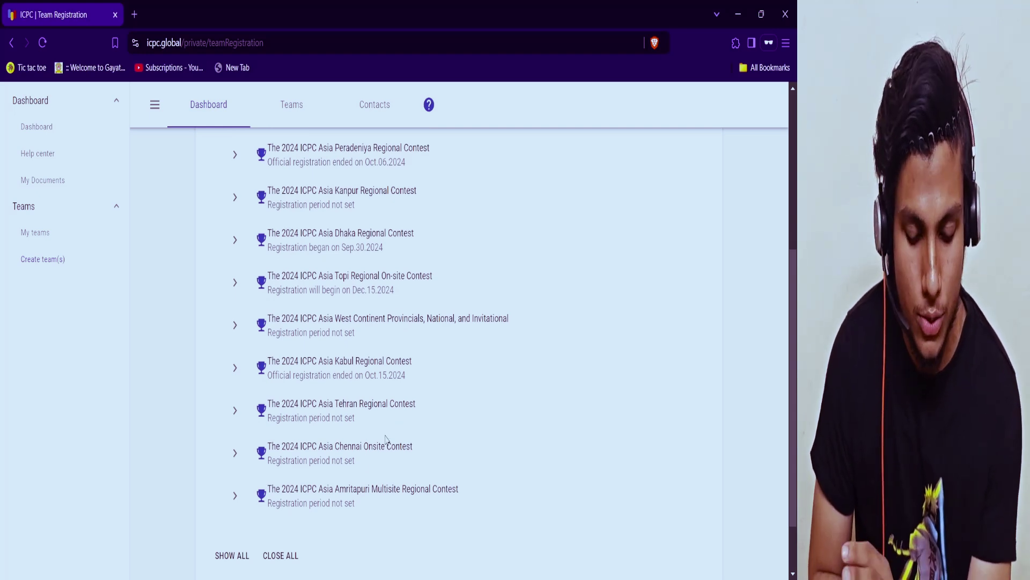
click(235, 495)
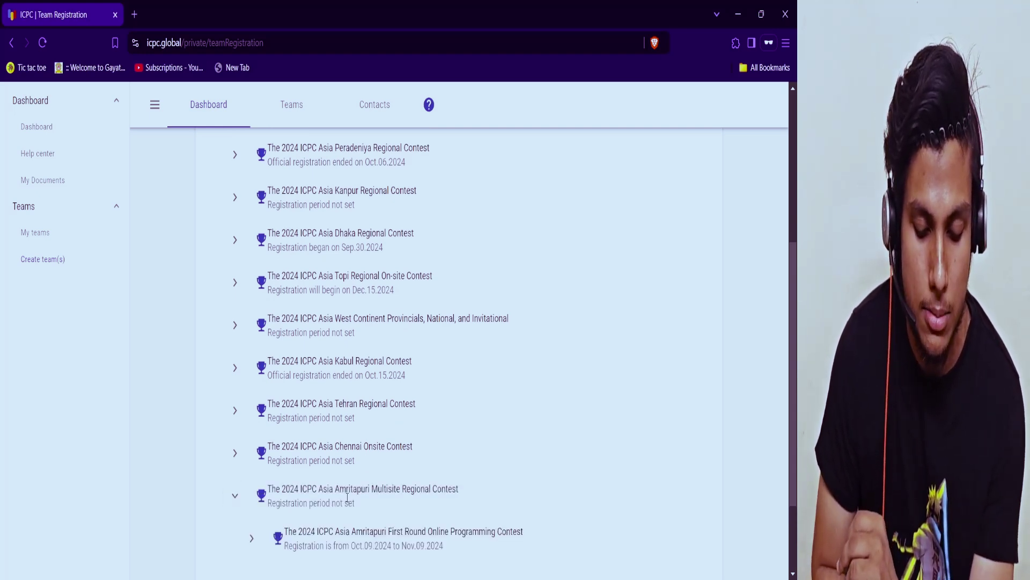
scroll(348, 501, down, 1)
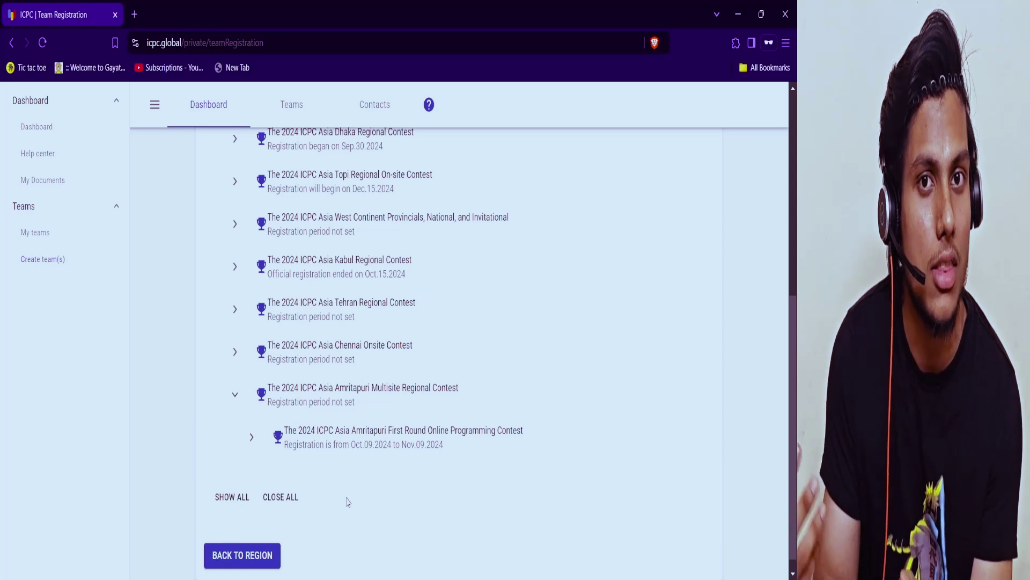
click(252, 438)
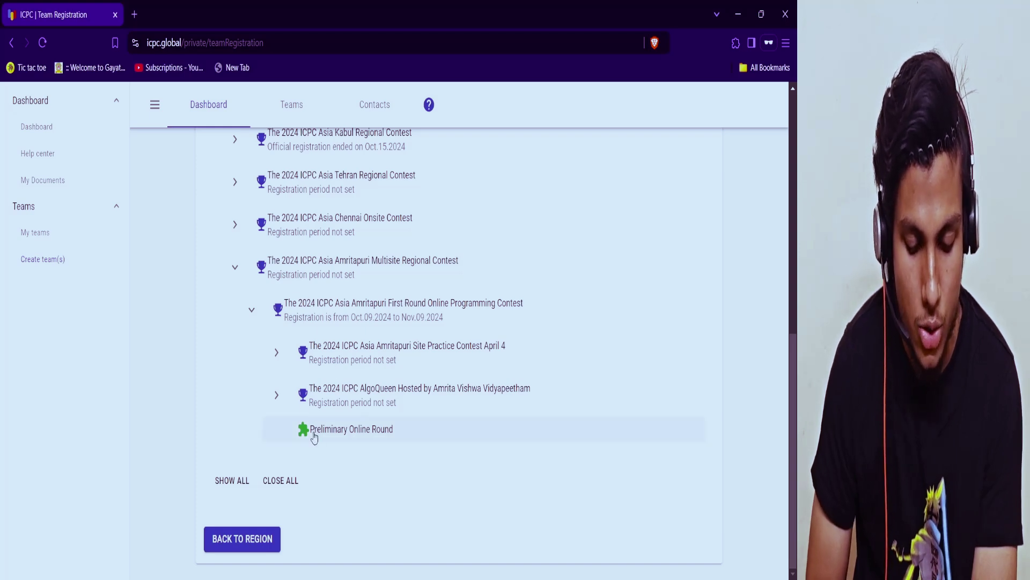
click(354, 432)
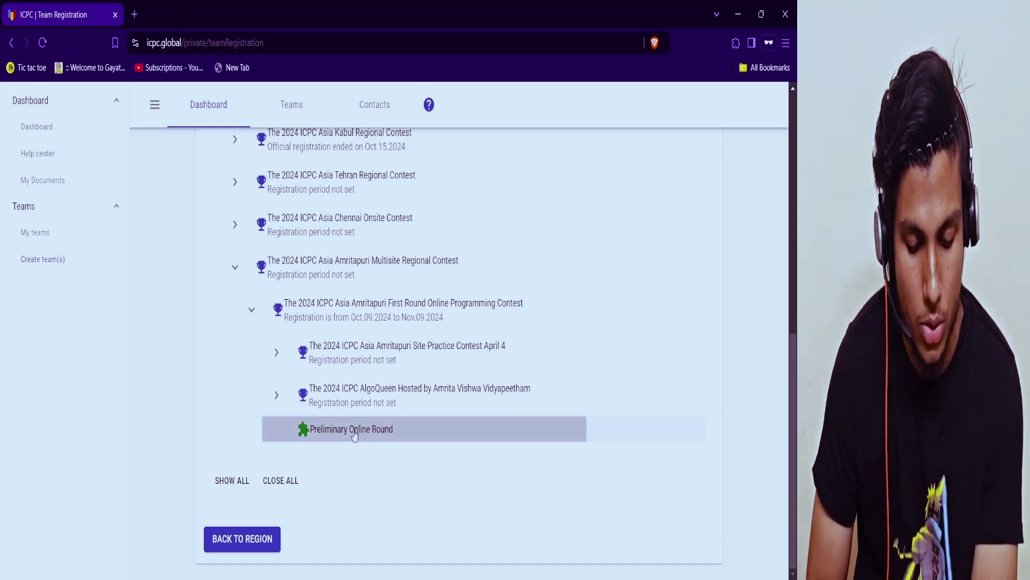
scroll(354, 434, down, 3)
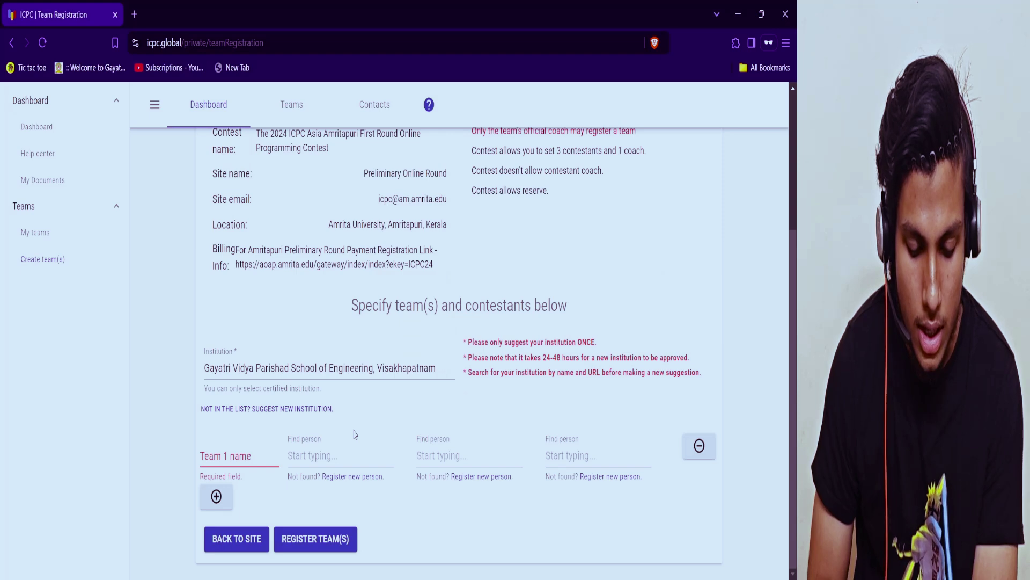
scroll(362, 427, up, 1)
scroll(461, 429, down, 1)
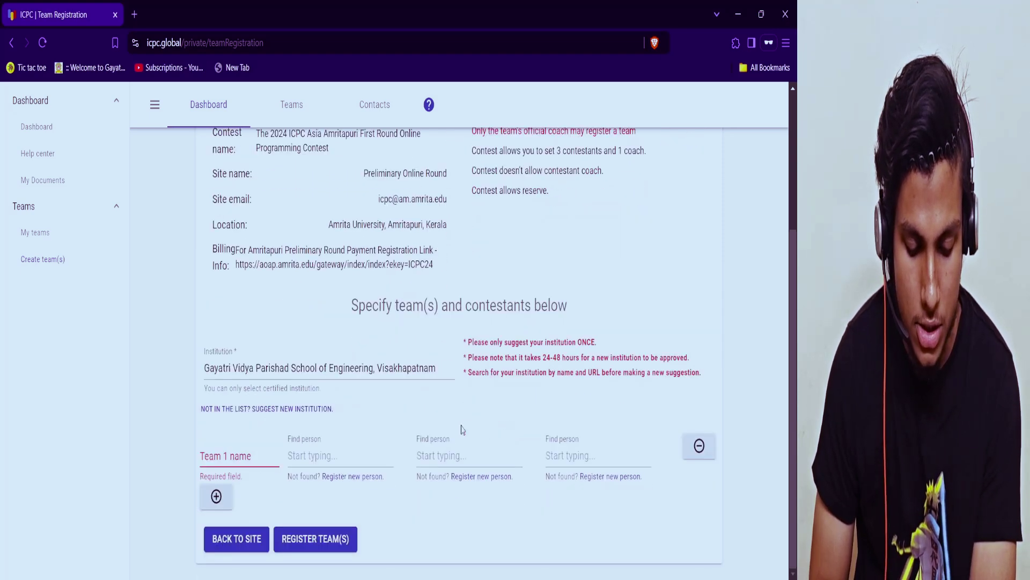
Enter the team name and first contestant, then copy the billing payment link into a private tab.
click(233, 456)
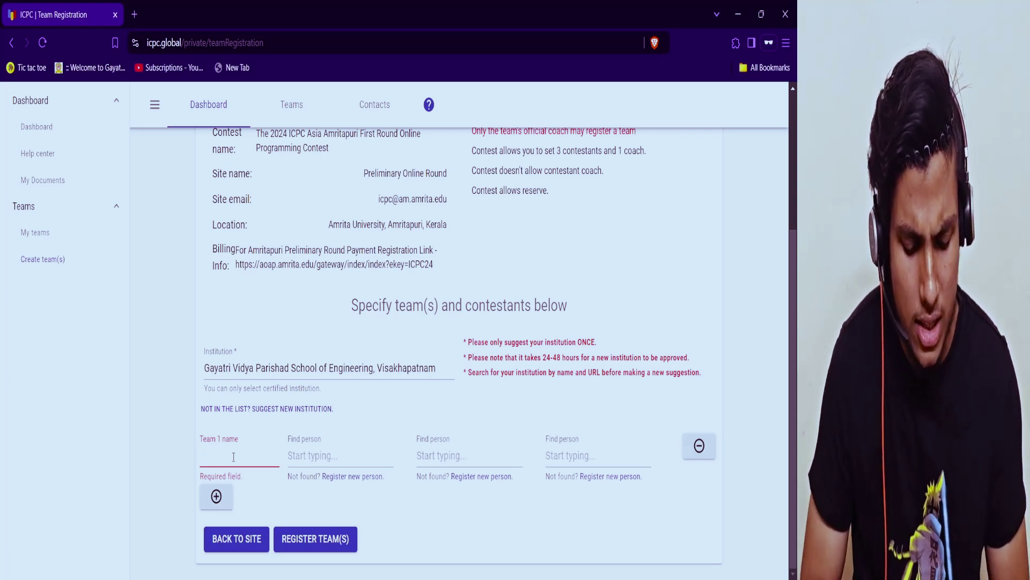
text(XXXXX)
click(342, 460)
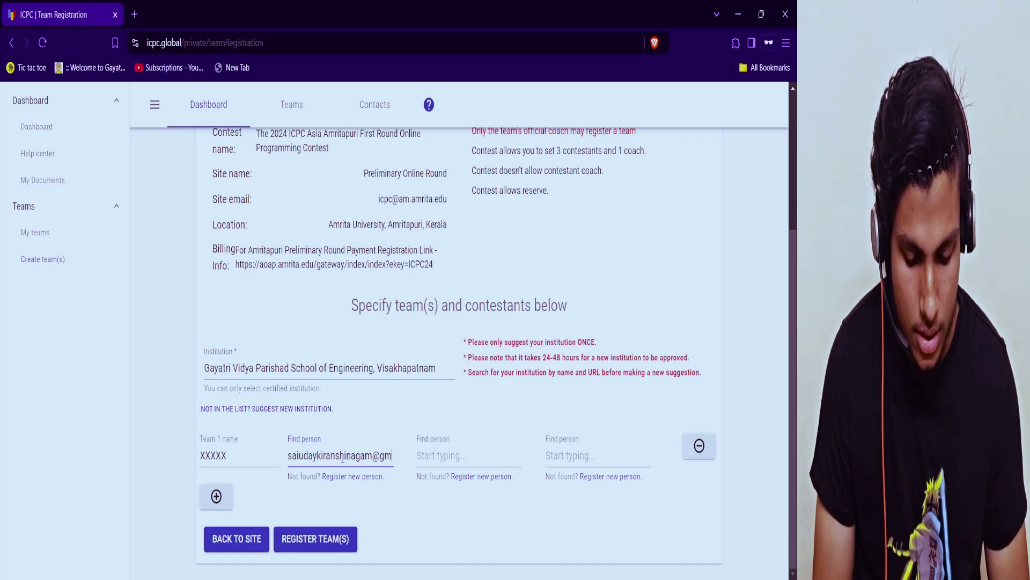
text(ail.)
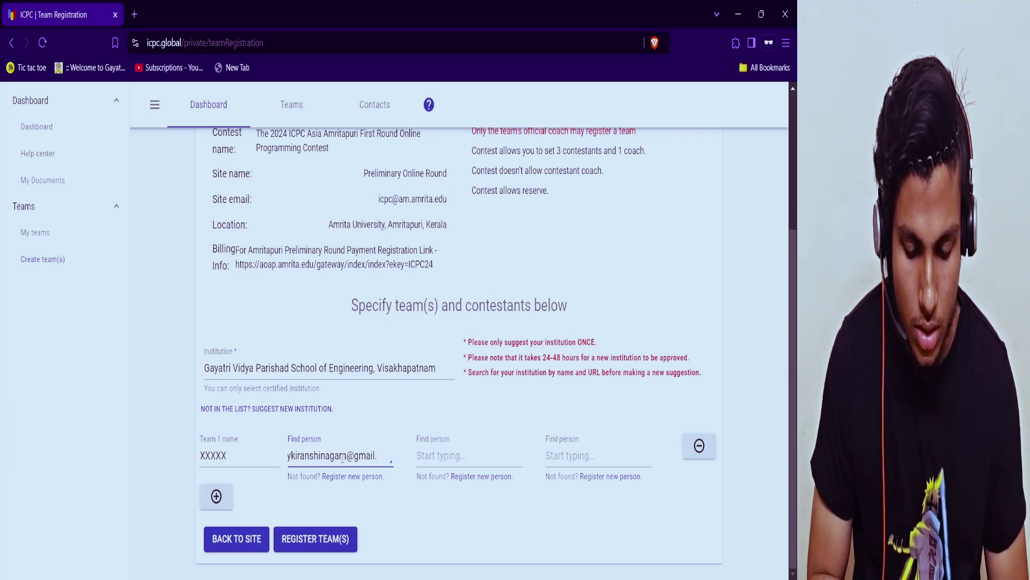
text(comcom)
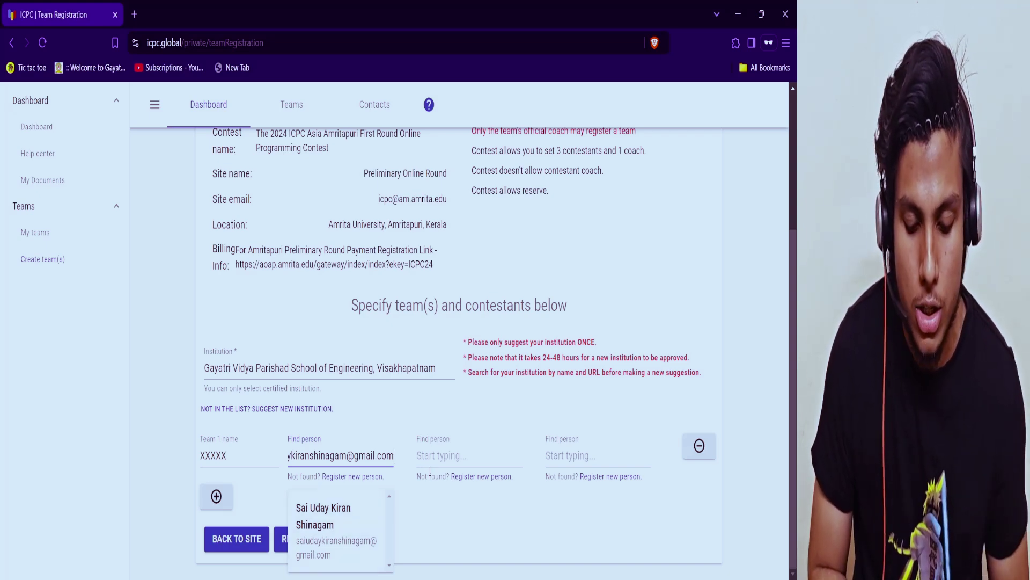
click(442, 456)
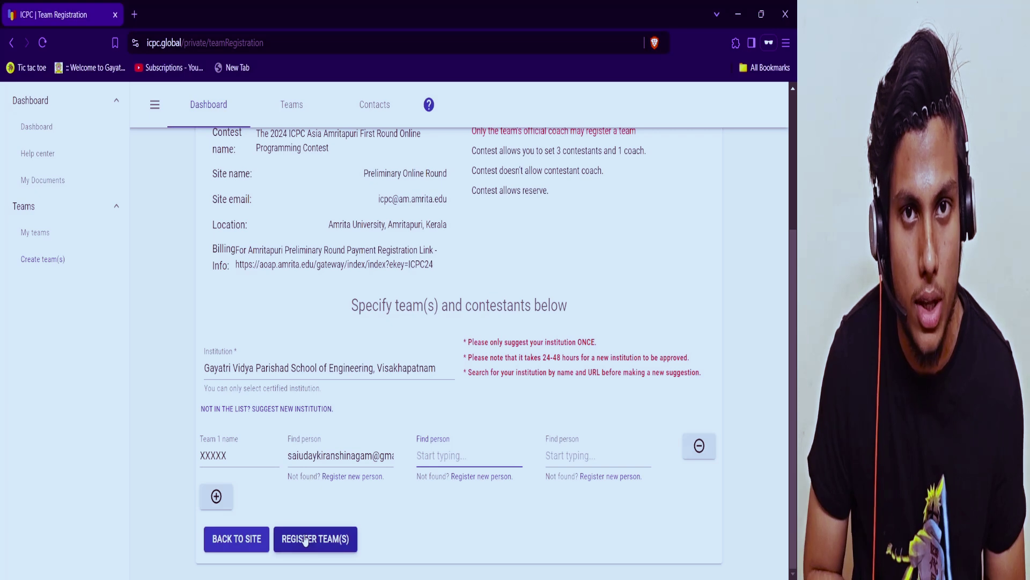
scroll(306, 541, up, 1)
scroll(306, 541, down, 1)
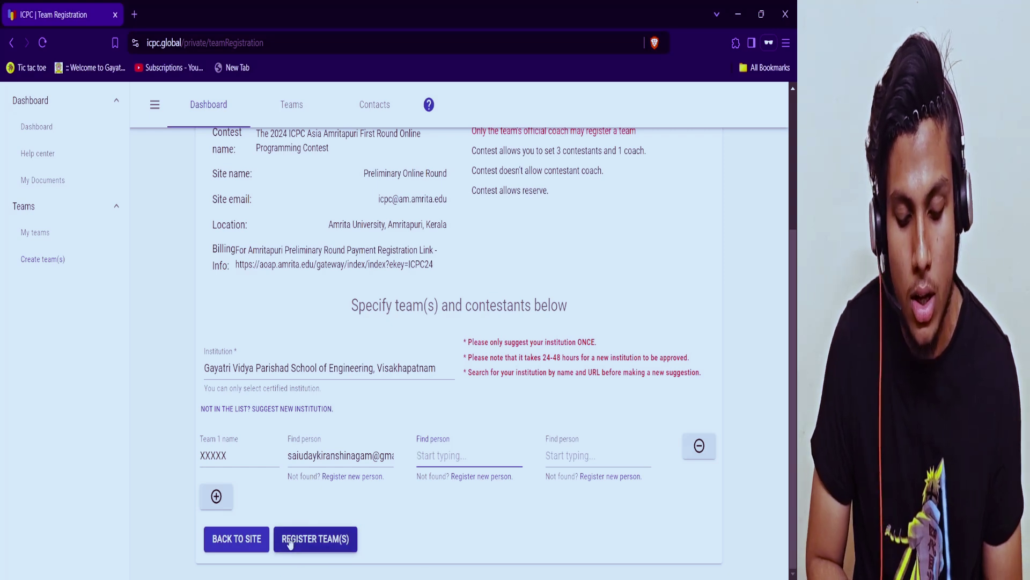
drag(238, 455, 200, 455)
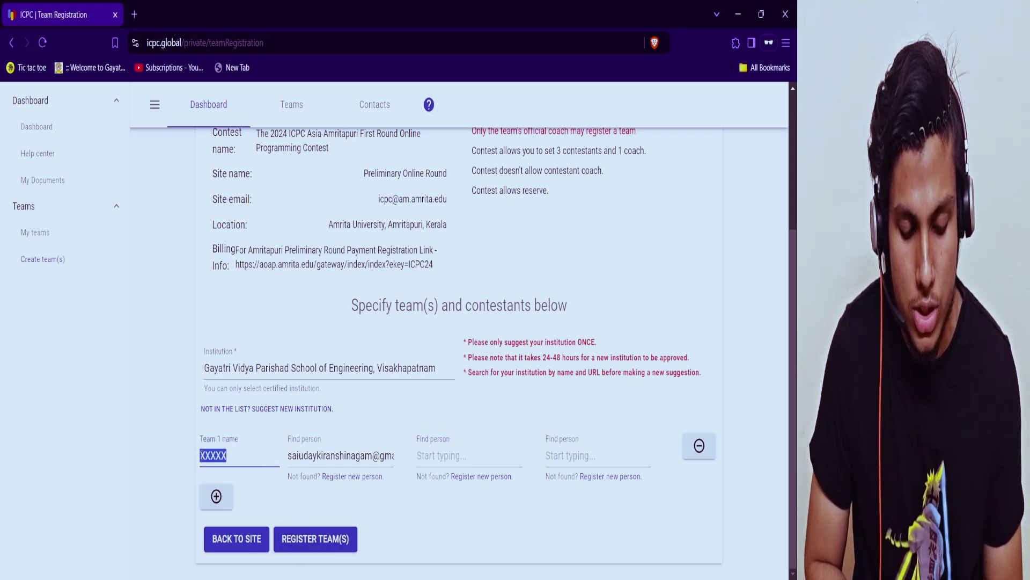
click(577, 456)
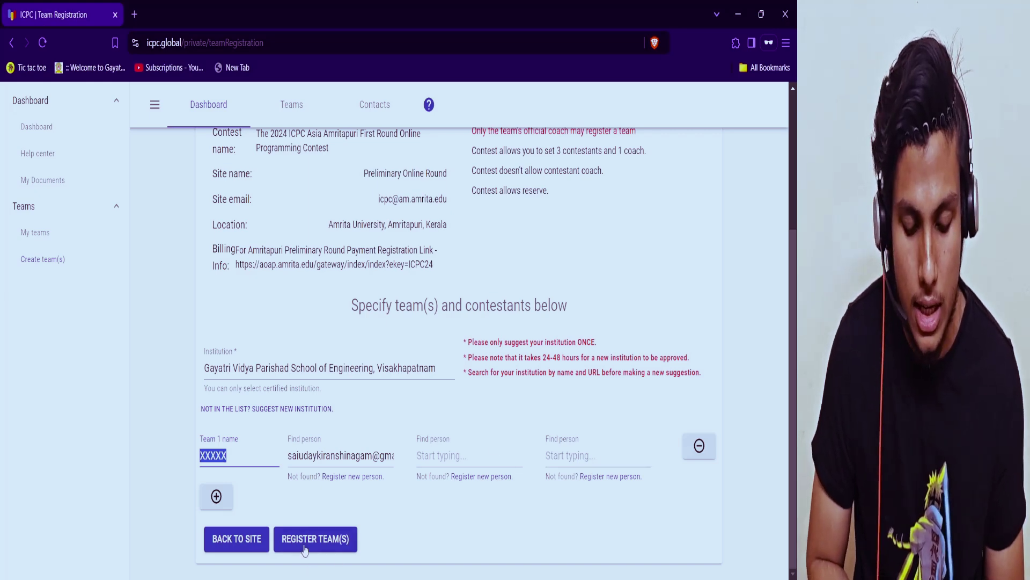
scroll(314, 515, up, 1)
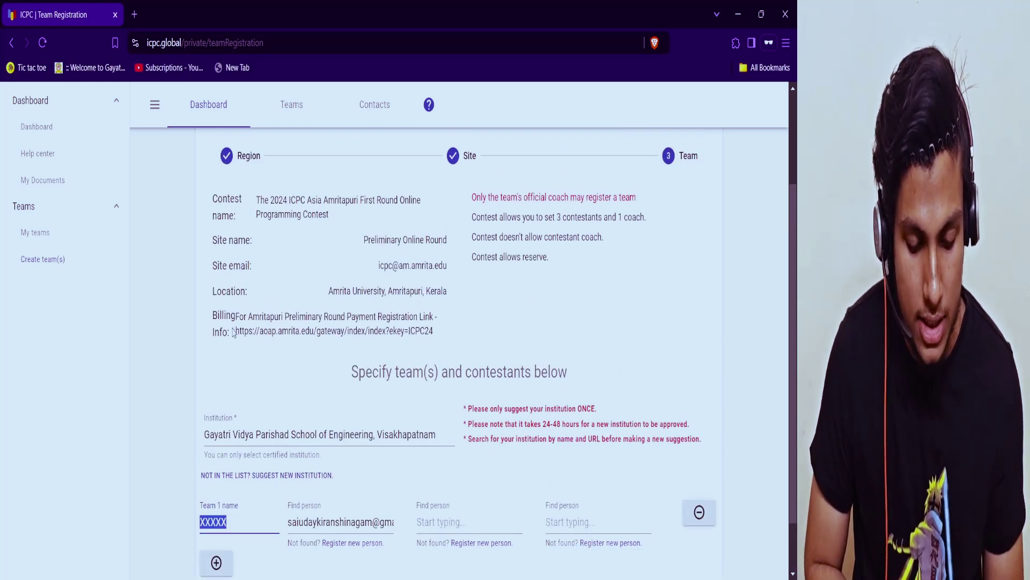
drag(237, 331, 439, 333)
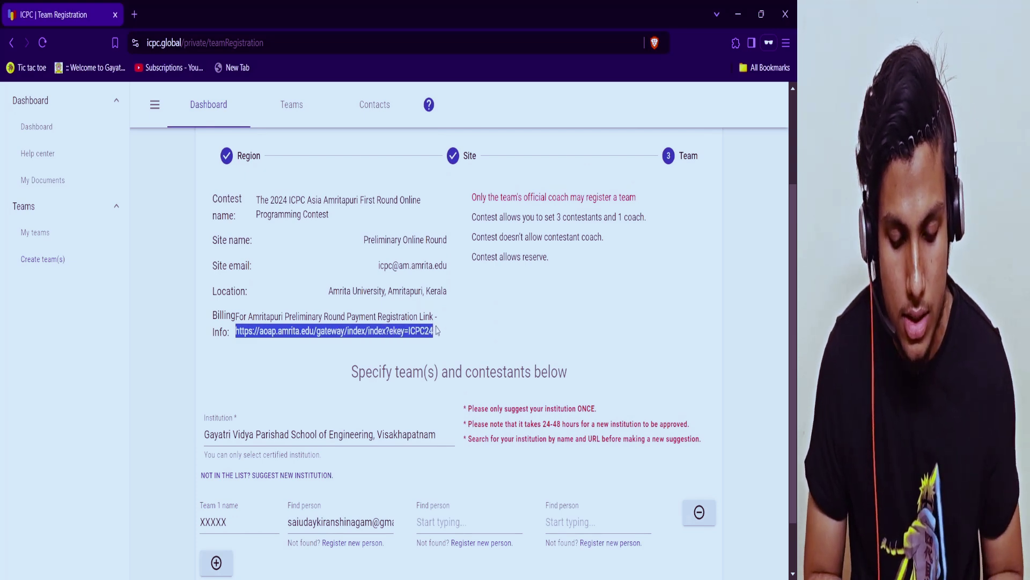
click(133, 13)
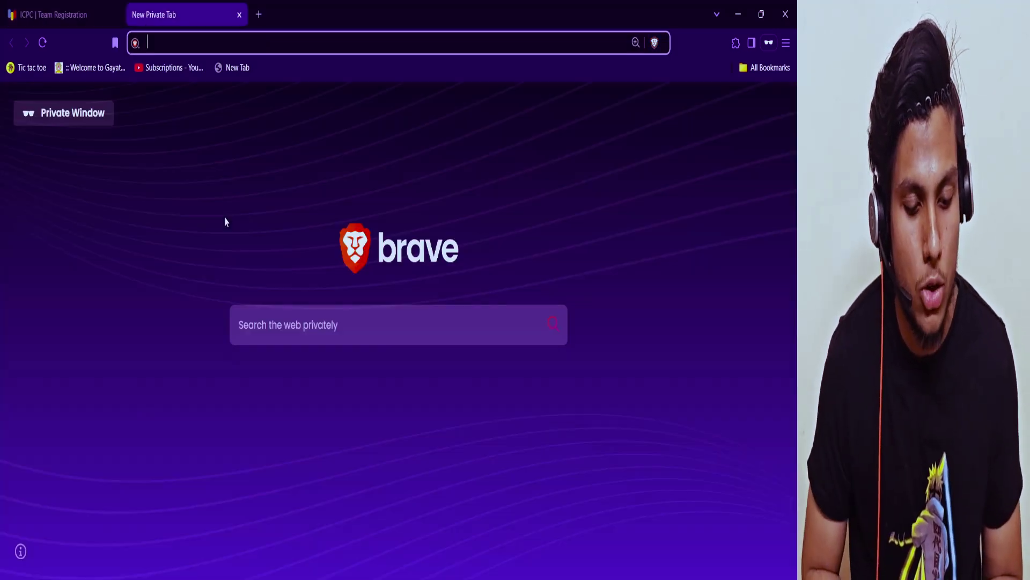
Load the payment registration page and enter the payer's name, email and mobile number.
text(https://aoap.amrita.edu/gateway/index/index?ekey=ICPC24)
key(Return)
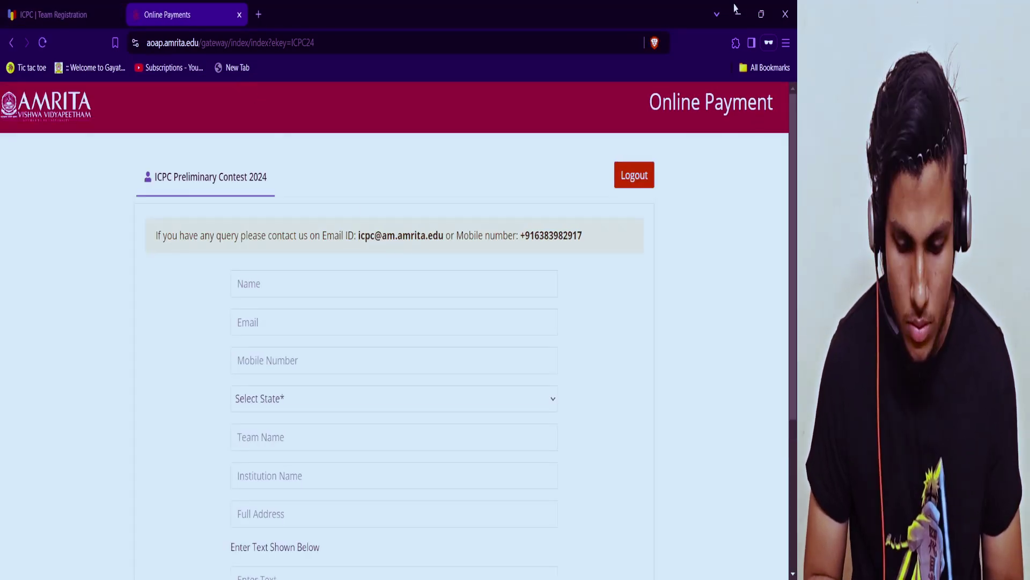
scroll(341, 279, down, 1)
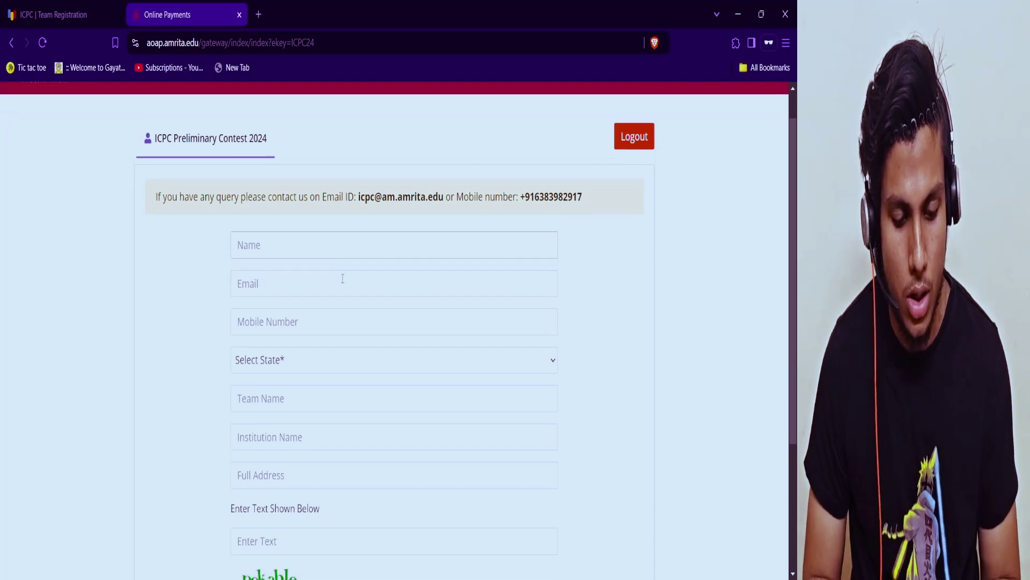
click(270, 250)
scroll(271, 250, down, 5)
scroll(271, 254, up, 4)
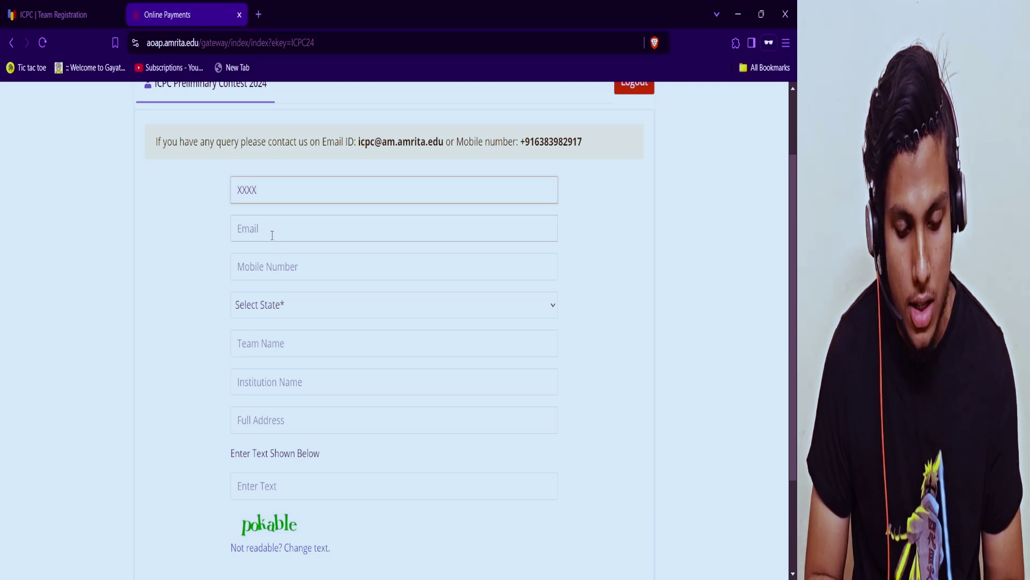
click(272, 234)
text(X)
click(273, 266)
text(XXX)
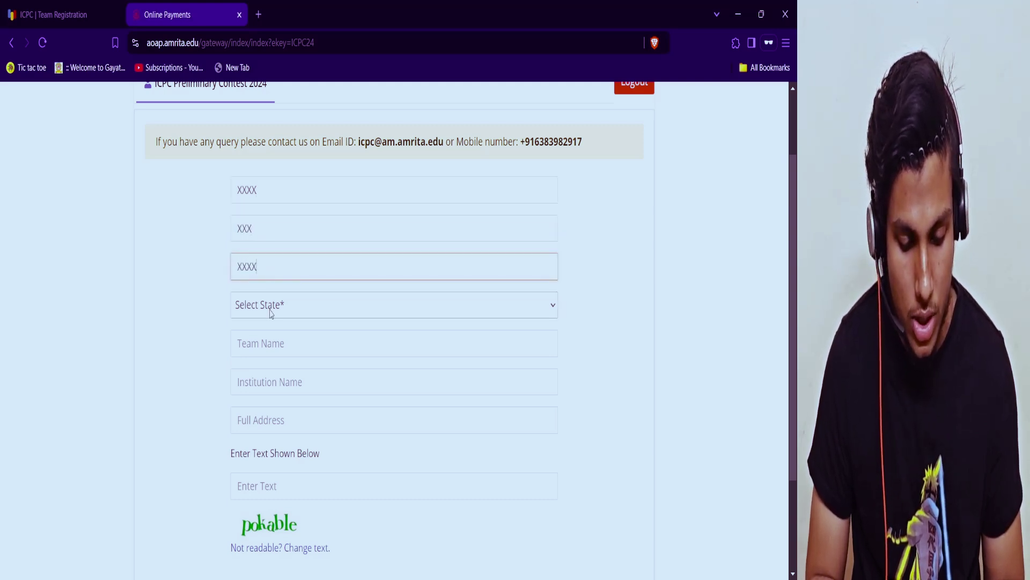
Choose Andaman and Nicobar Islands as state; fill team name, institution, address and captcha.
key(Tab)
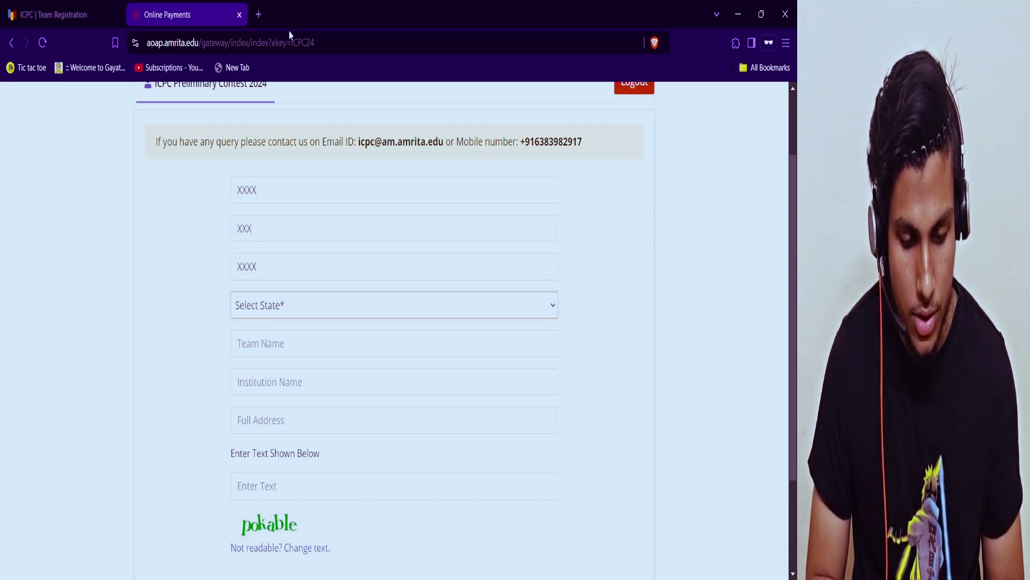
key(Down)
click(290, 344)
text(XXXX)
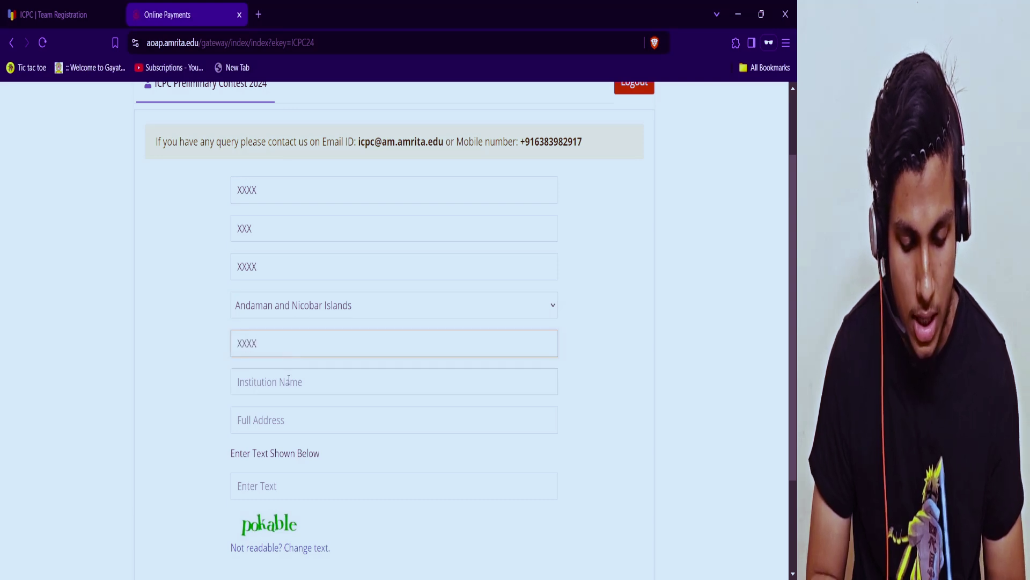
click(288, 381)
text(X)
click(280, 420)
text(XXX)
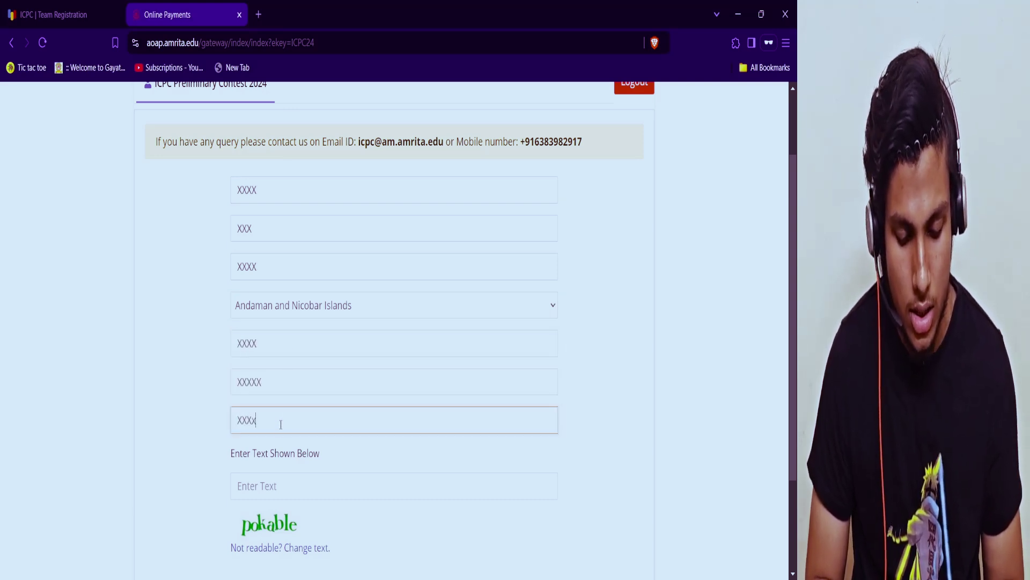
scroll(281, 423, down, 2)
click(267, 378)
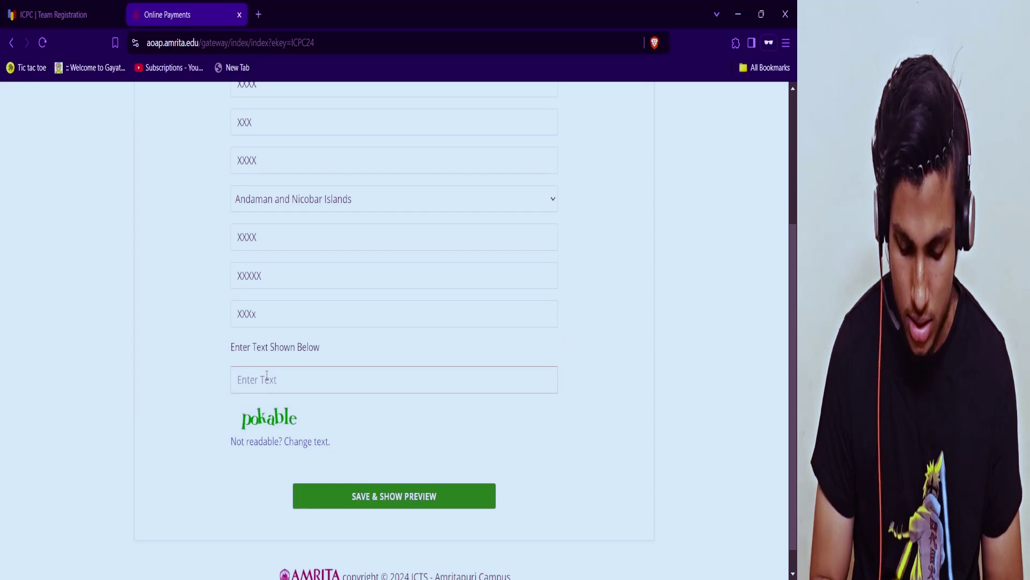
text(e)
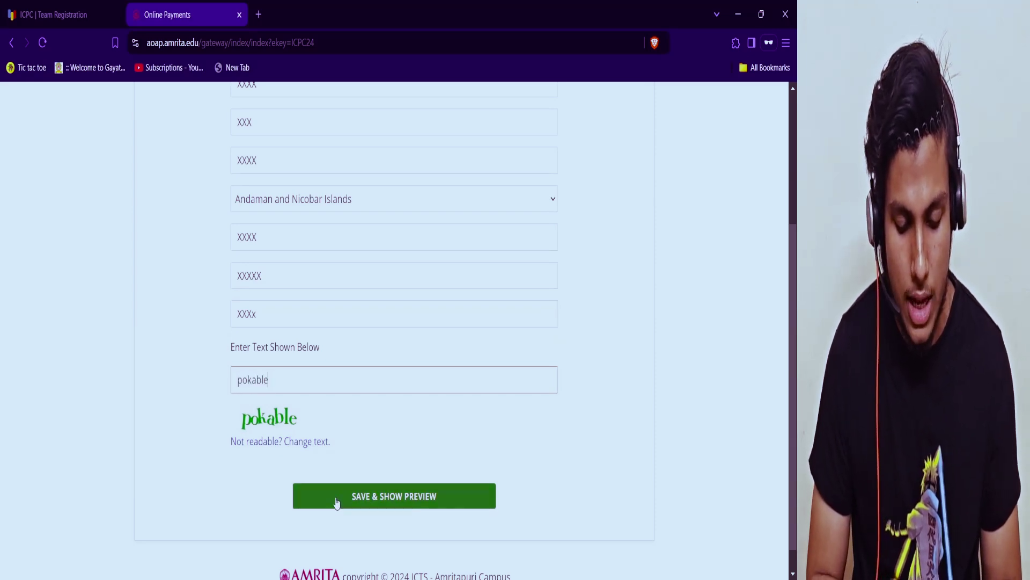
Fix the validation errors with a new captcha and reach the Rs.932.2 + GST preview.
click(334, 496)
text(@)
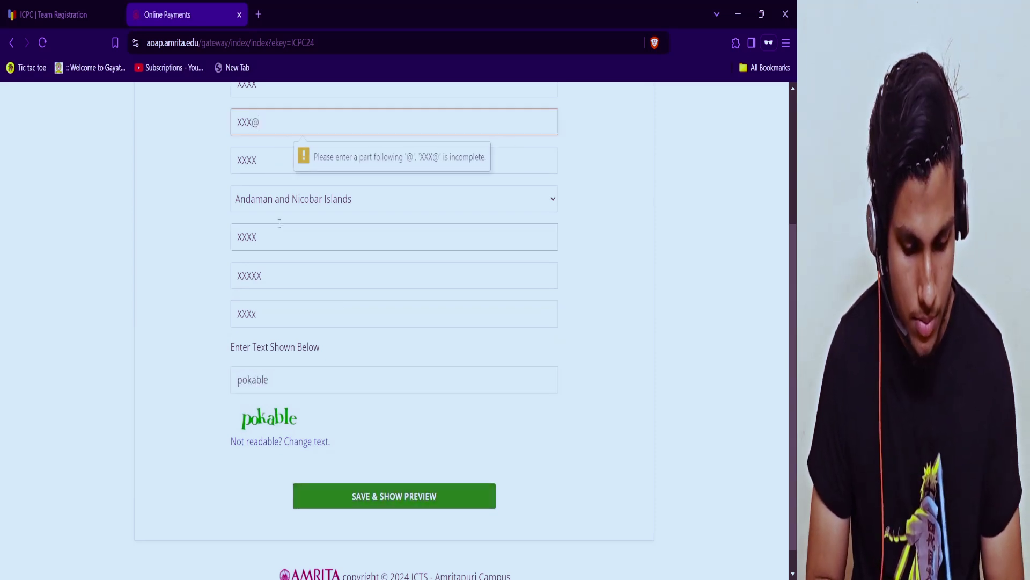
scroll(279, 223, up, 2)
text(gm)
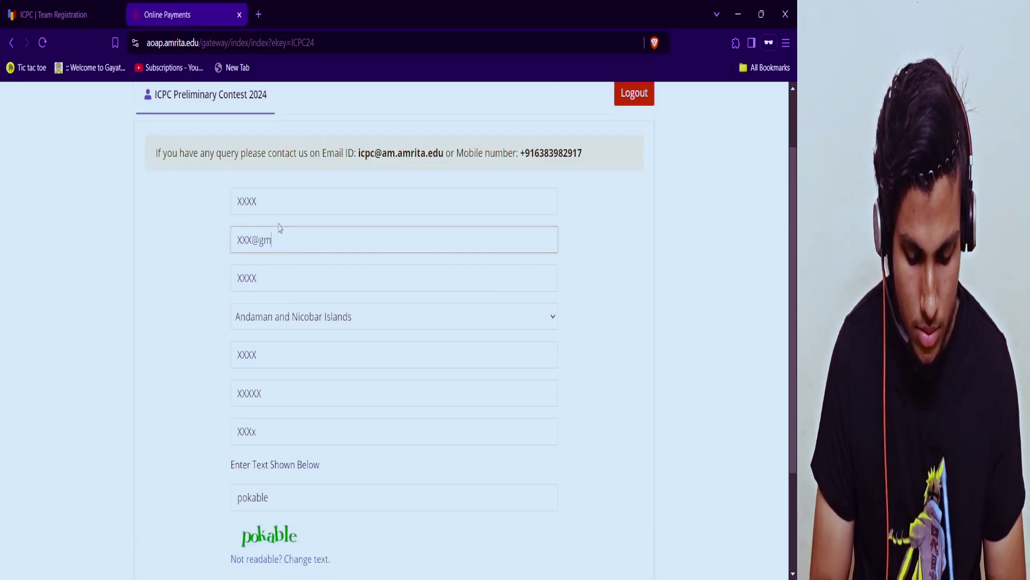
text(ail.com)
scroll(278, 227, down, 2)
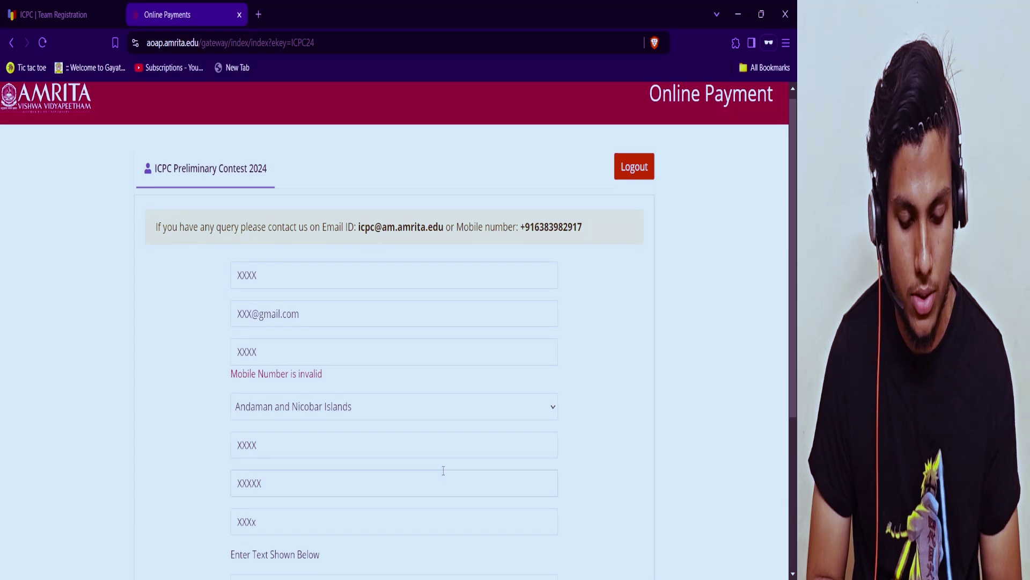
text(99999)
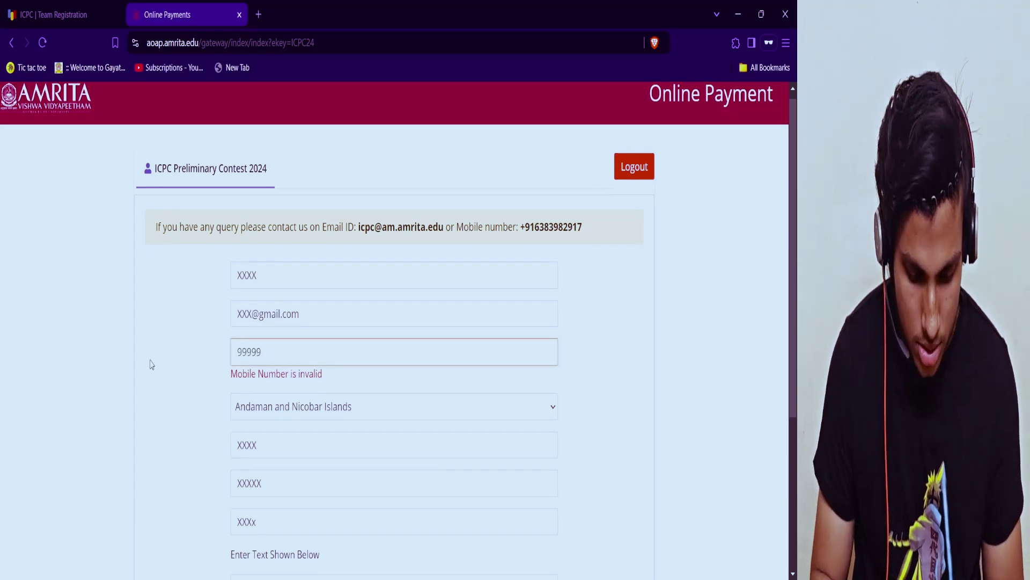
text(99999)
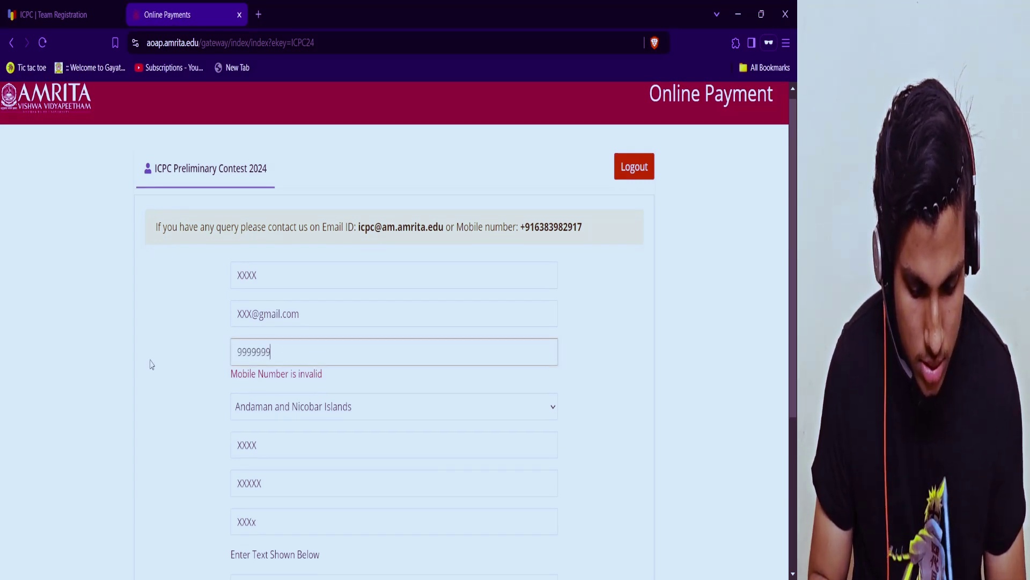
scroll(150, 365, down, 5)
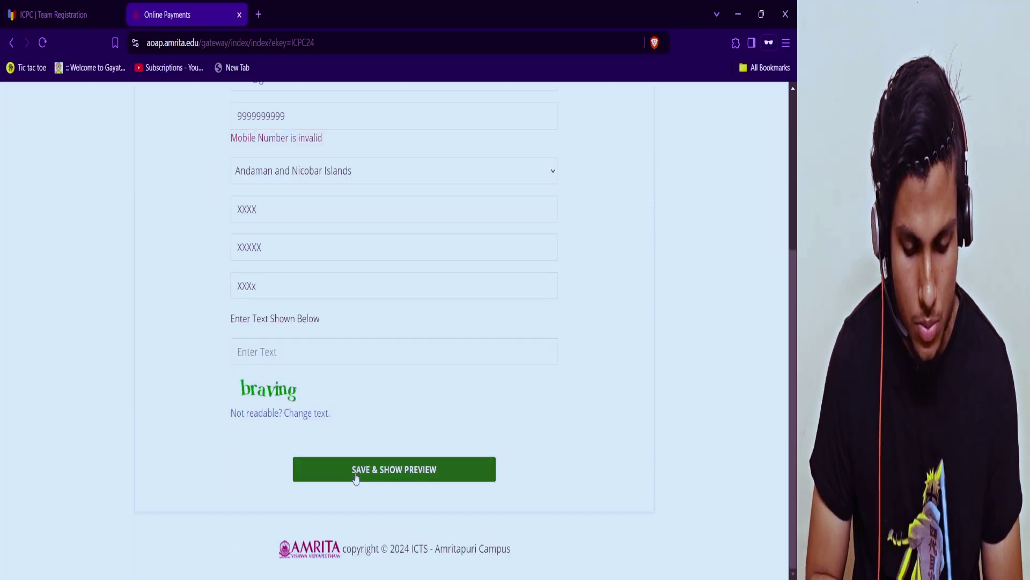
click(355, 469)
scroll(280, 403, down, 1)
click(268, 336)
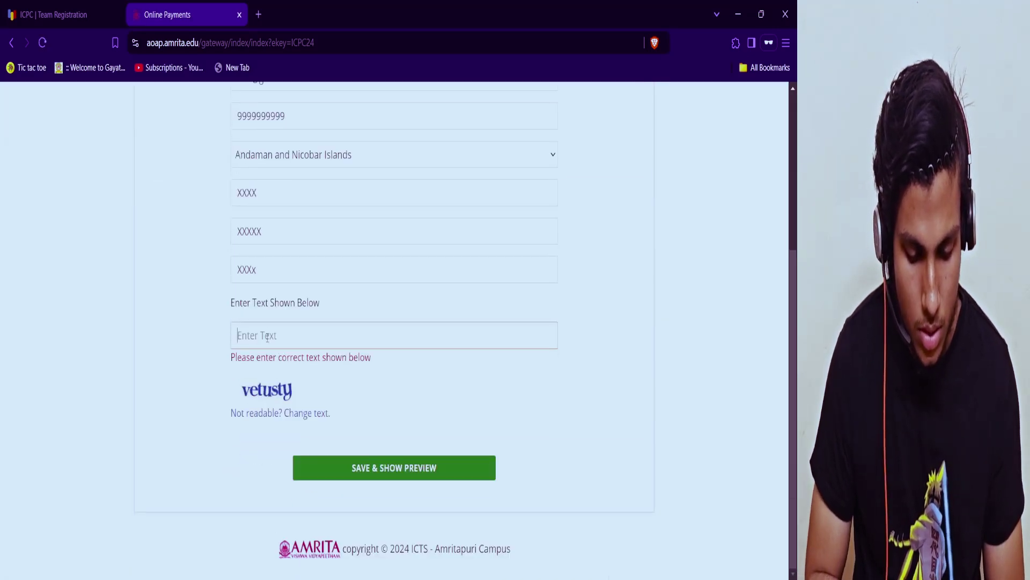
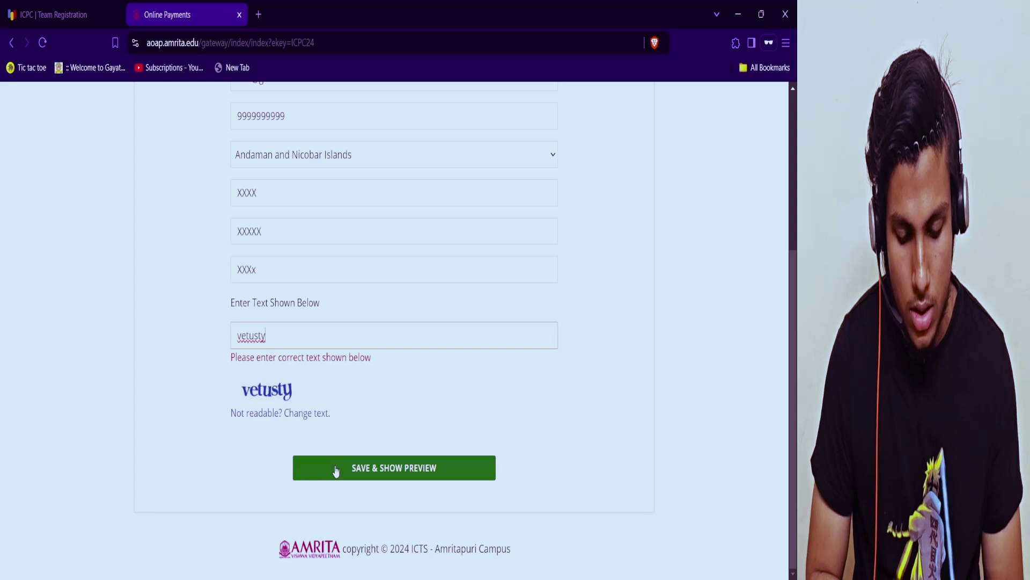
click(355, 468)
scroll(431, 434, down, 1)
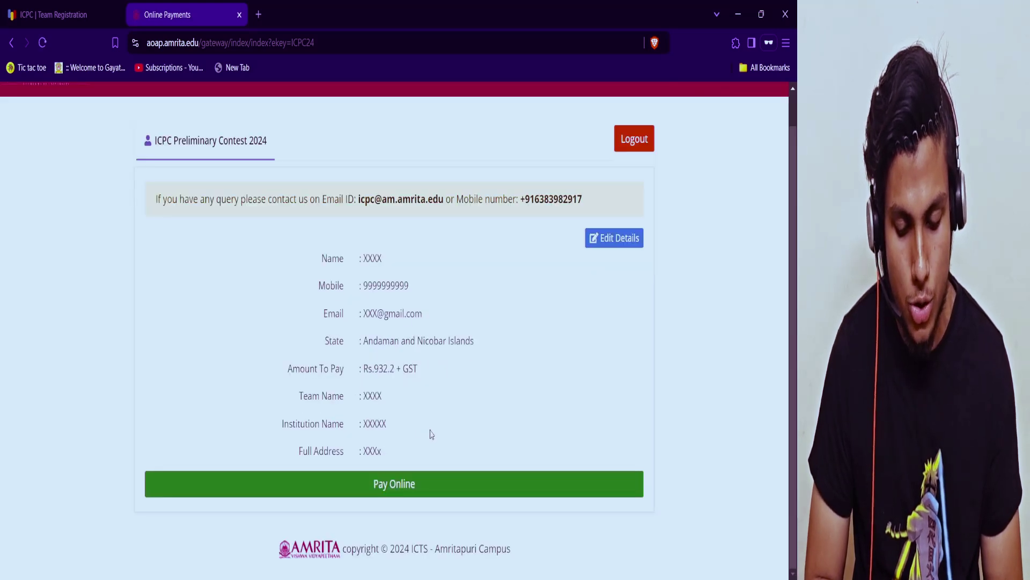
mouse_move(363, 369)
mouse_down()
mouse_move(460, 377)
mouse_move(392, 369)
mouse_up()
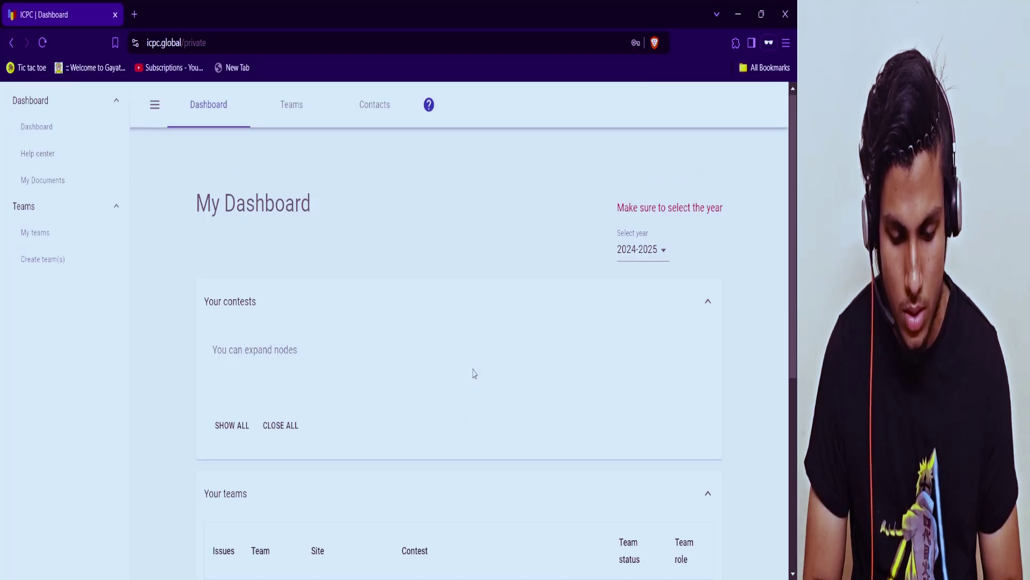
scroll(474, 372, down, 5)
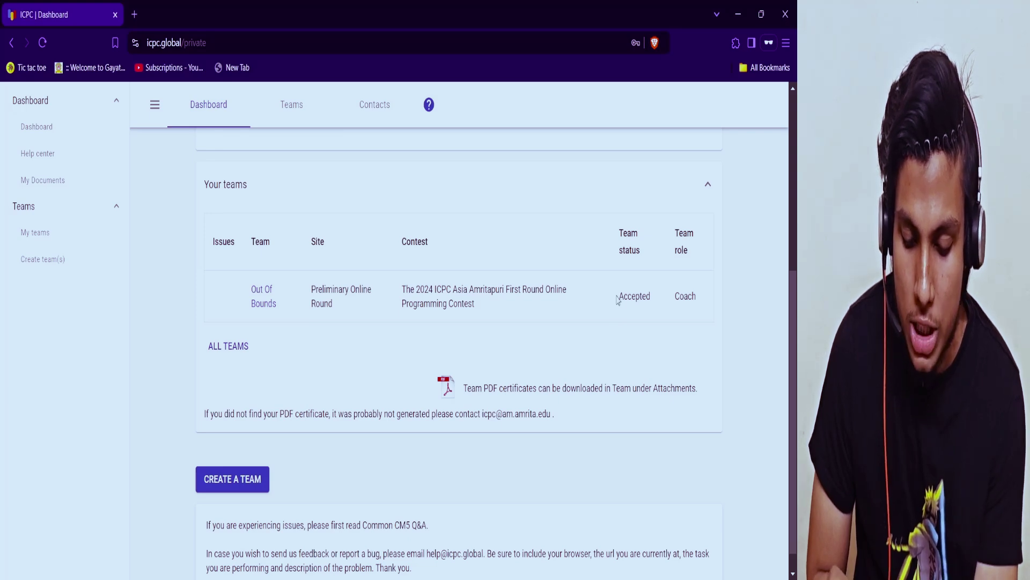
Check the Out Of Bounds team's Accepted status and open its team page.
drag(618, 299, 658, 294)
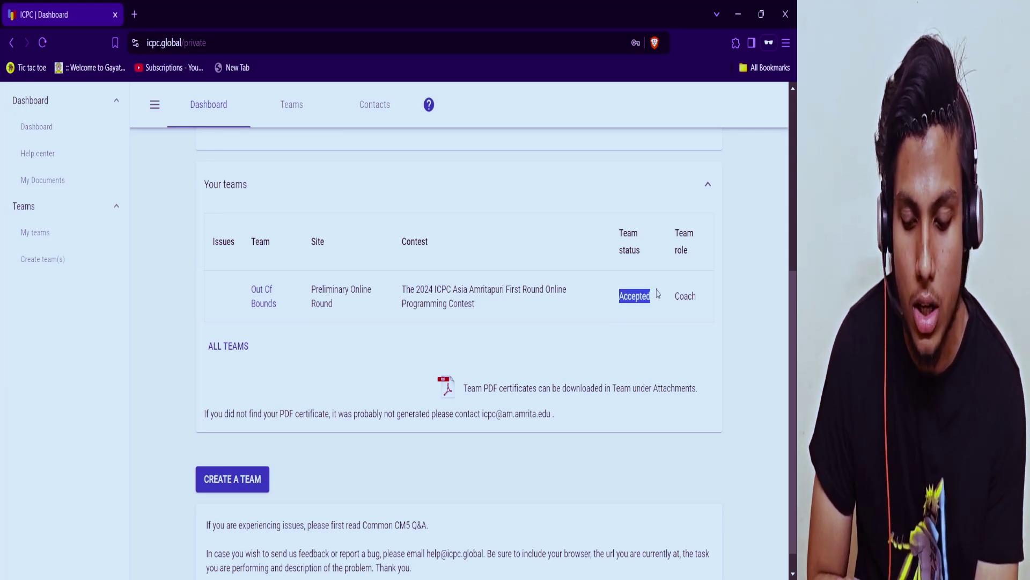
drag(618, 290, 669, 309)
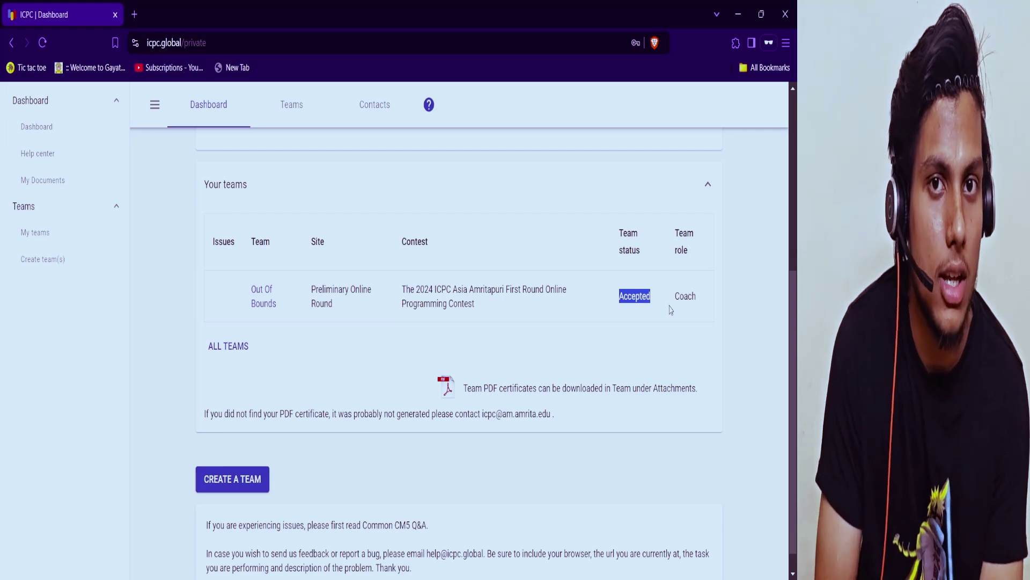
click(263, 304)
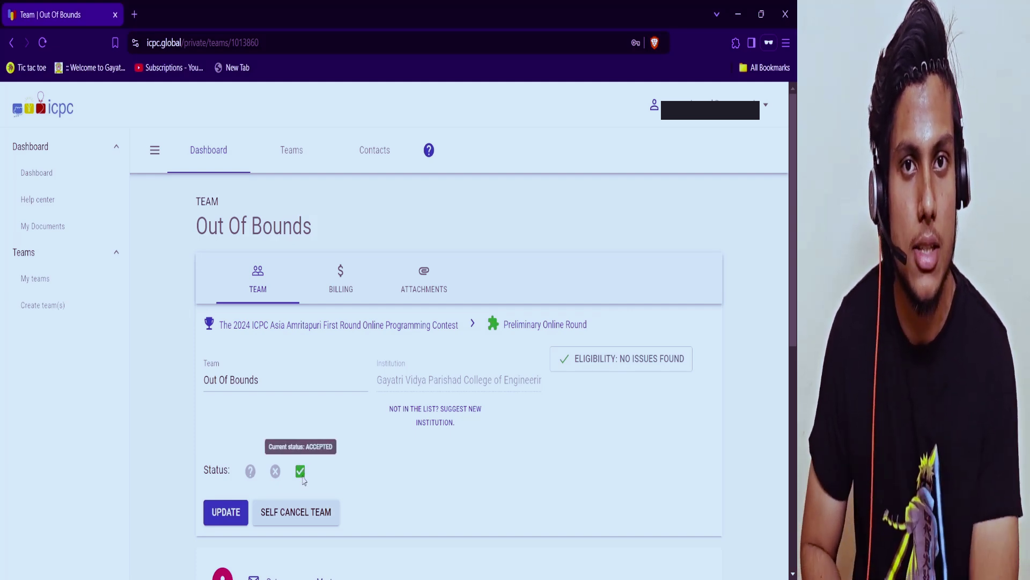
scroll(344, 475, down, 1)
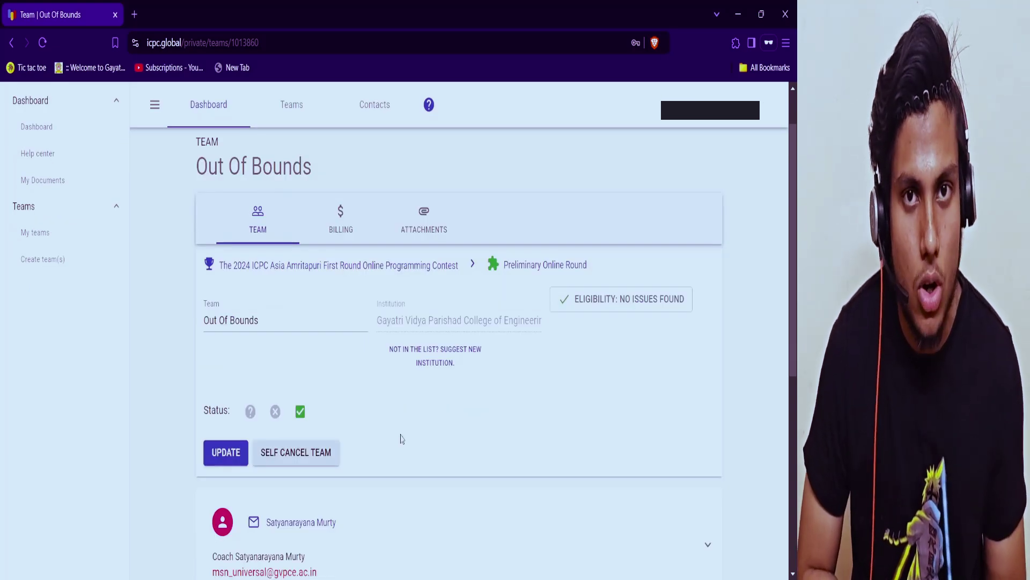